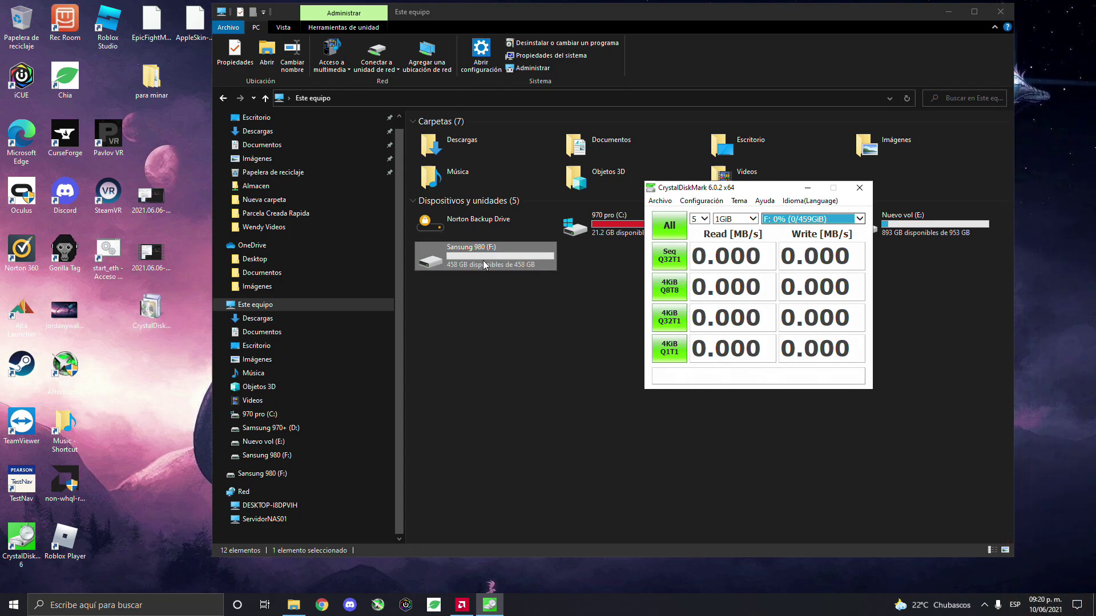
Step: Run all the CrystalDiskMark read and write tests on drive F:
left_click(672, 227)
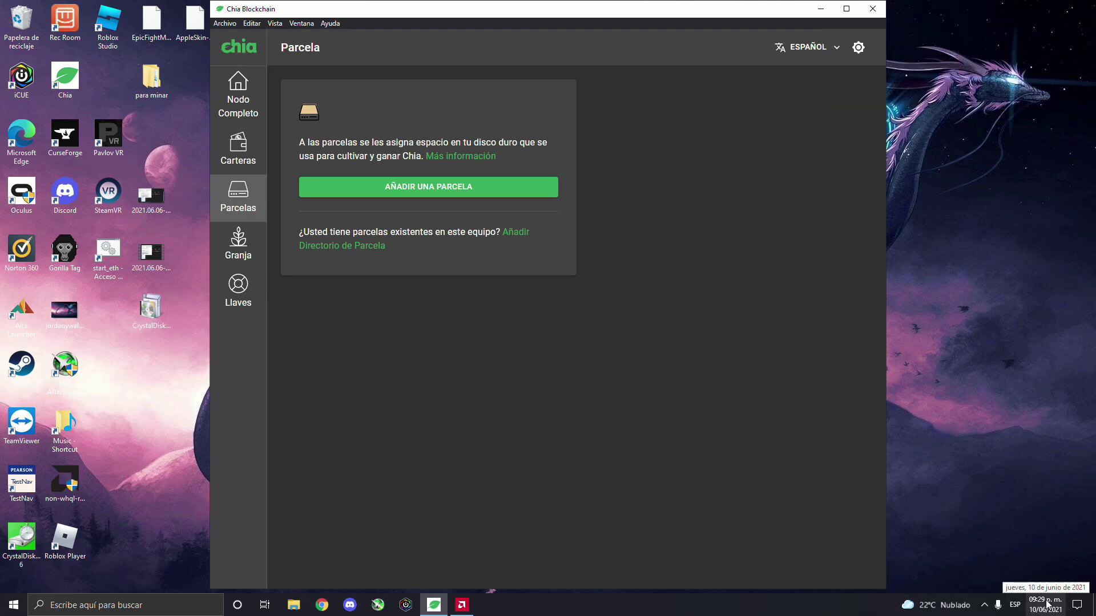
Step: Switch to File Explorer, look inside the Sansung 980 (F:) drive under Este equipo, and close the window
left_click(293, 605)
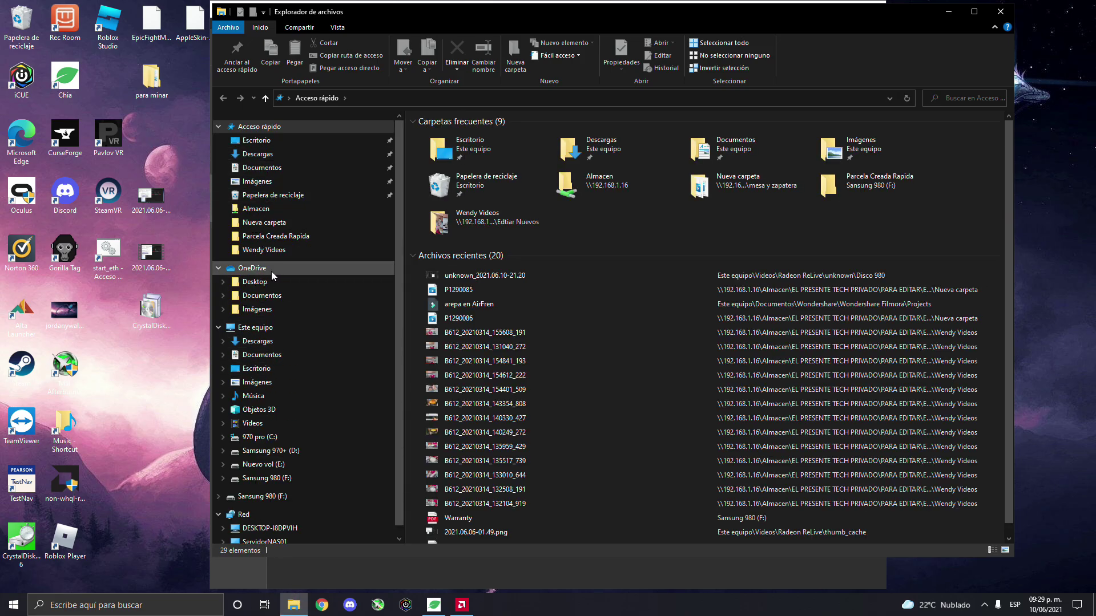
left_click(265, 327)
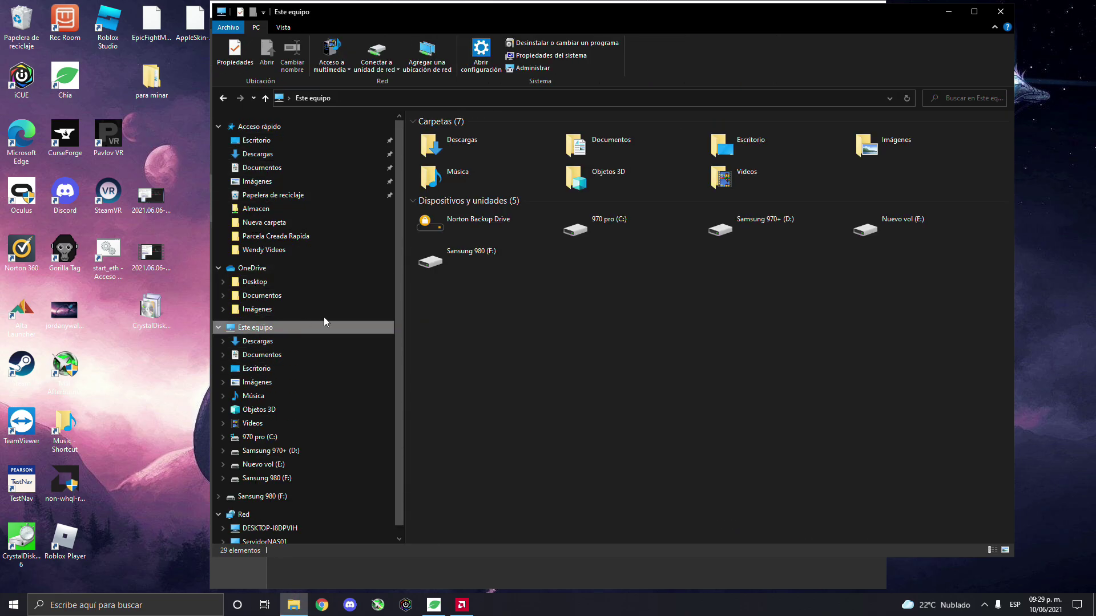
double_click(479, 262)
key("alt+Left")
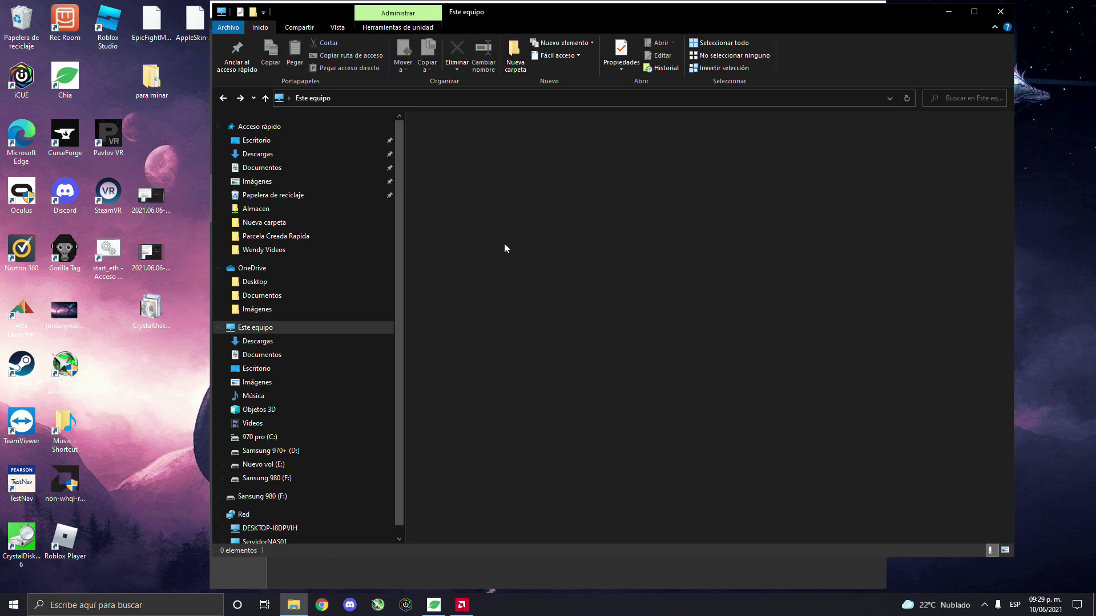
left_click(997, 16)
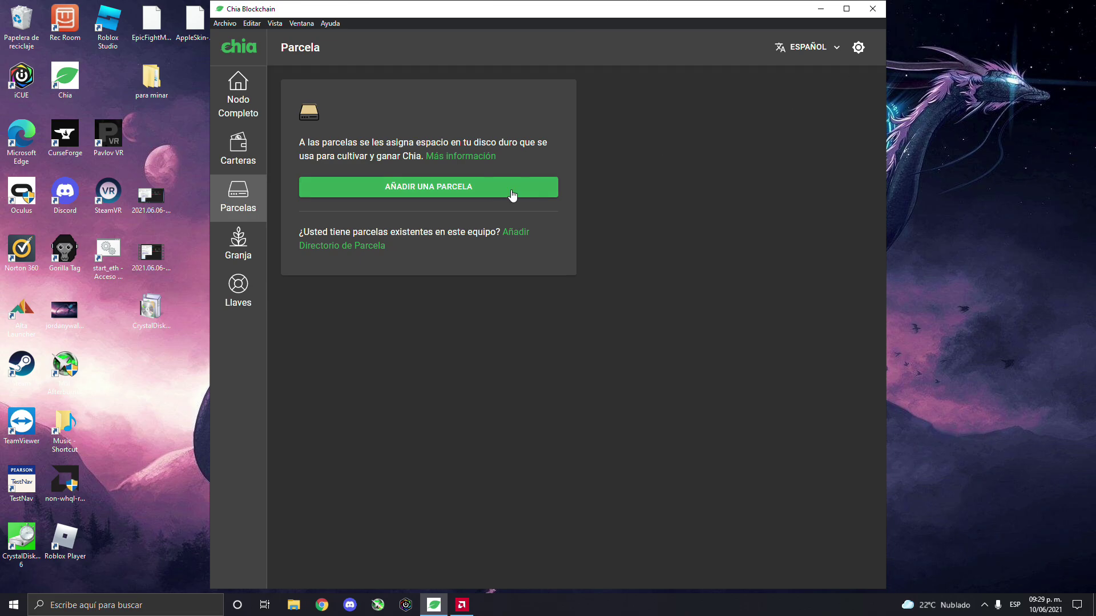
Step: Start adding a plot in Chia Blockchain, and check the free space of Sansung 980 (F:) in File Explorer
left_click(488, 190)
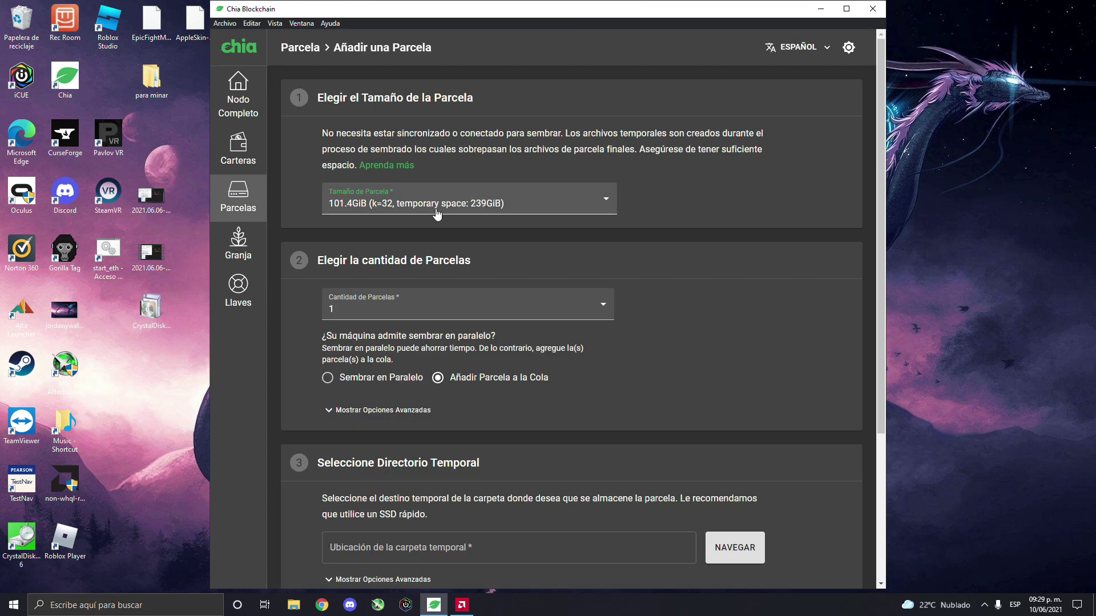
left_click(294, 605)
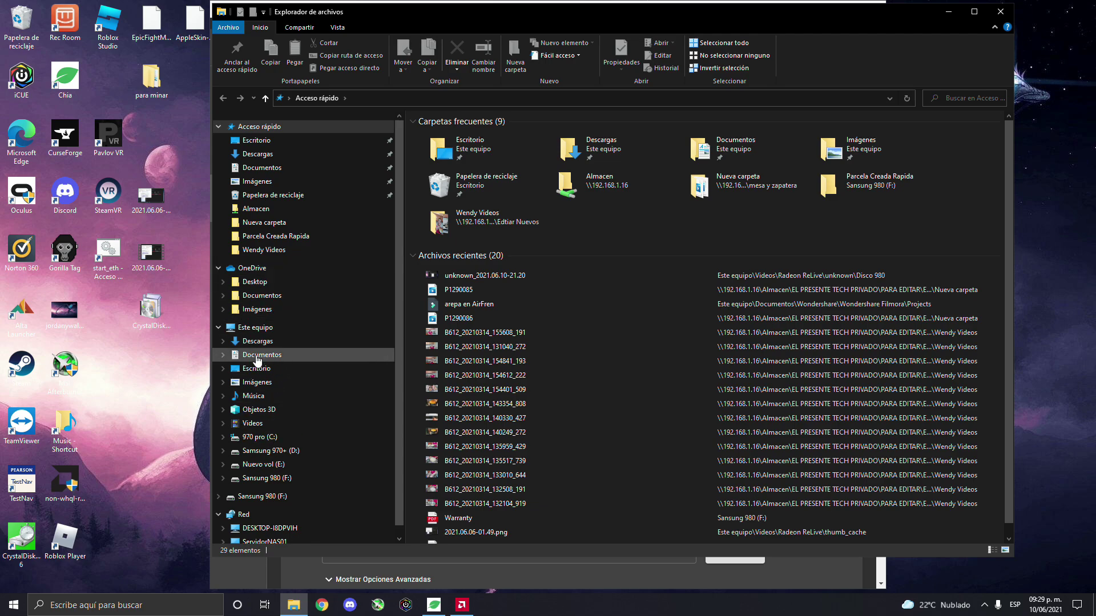
left_click(247, 333)
left_click(494, 258)
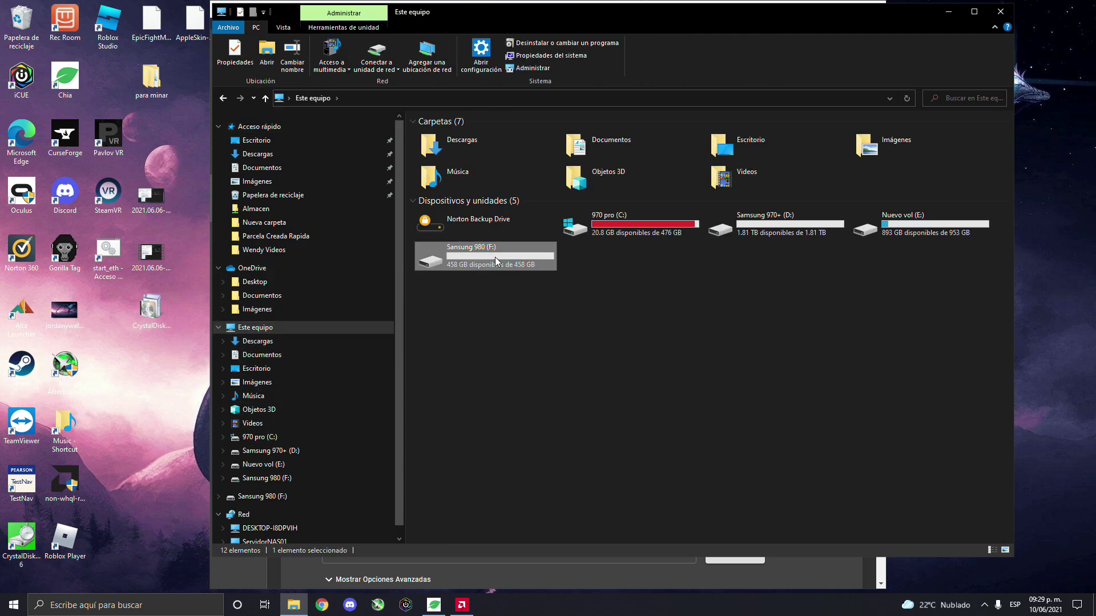
Step: Divide 458 by 239 in the Windows calculator to estimate how many plots fit on the drive, and return to Chia Blockchain
left_click(217, 605)
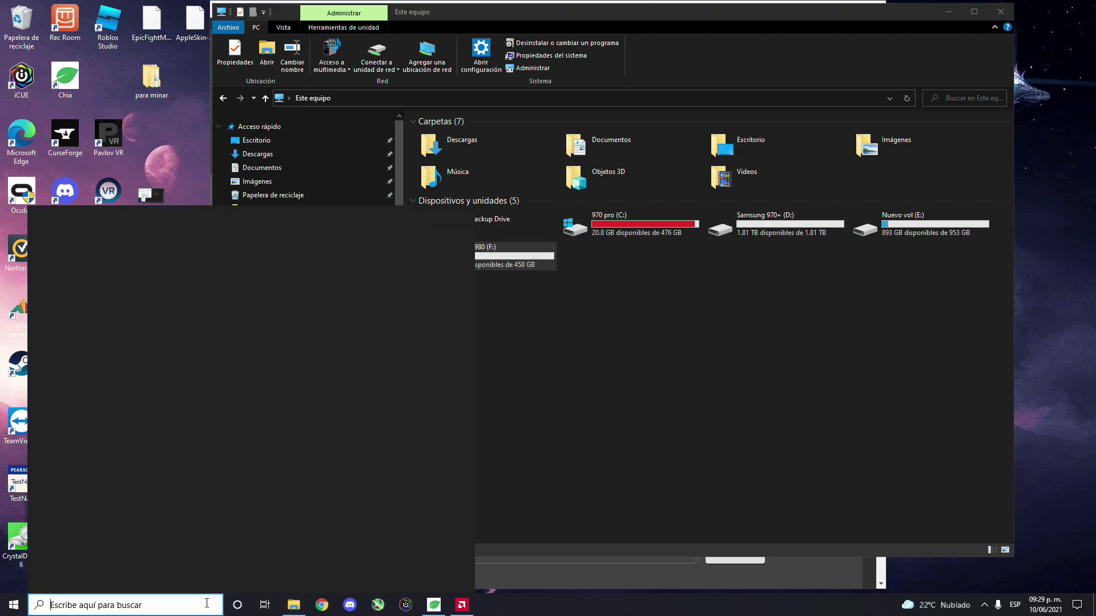
type("CA")
key("Return")
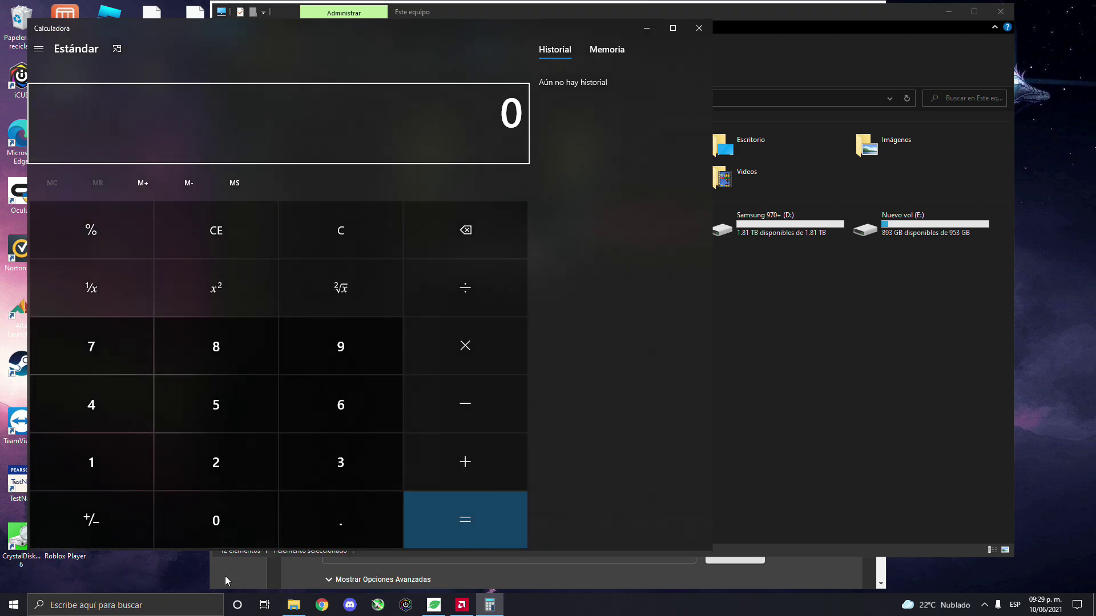
left_click_drag(485, 5, 627, 44)
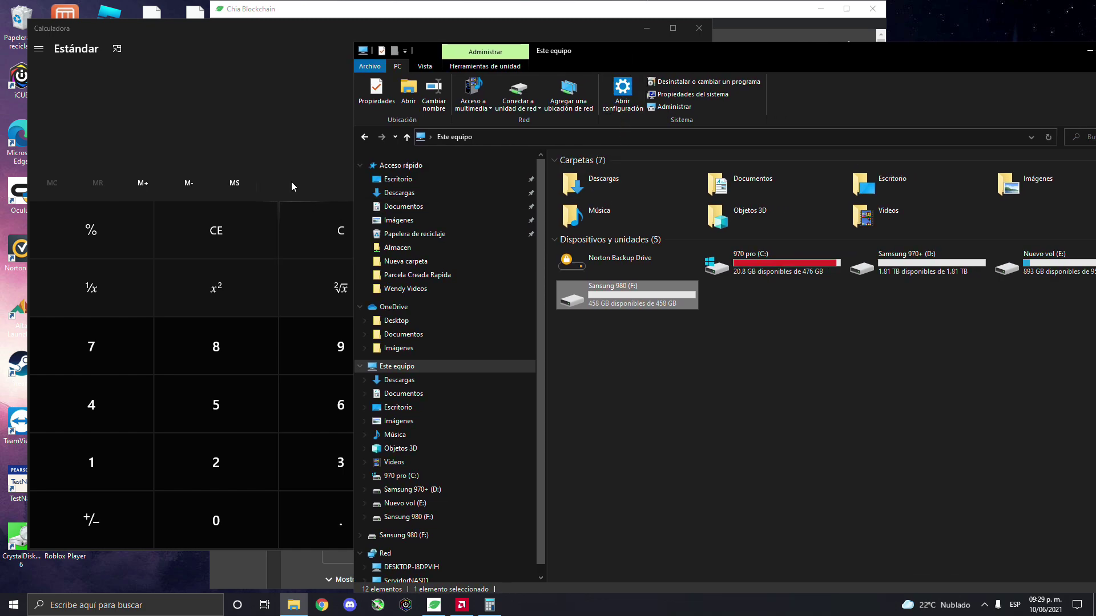
left_click(292, 146)
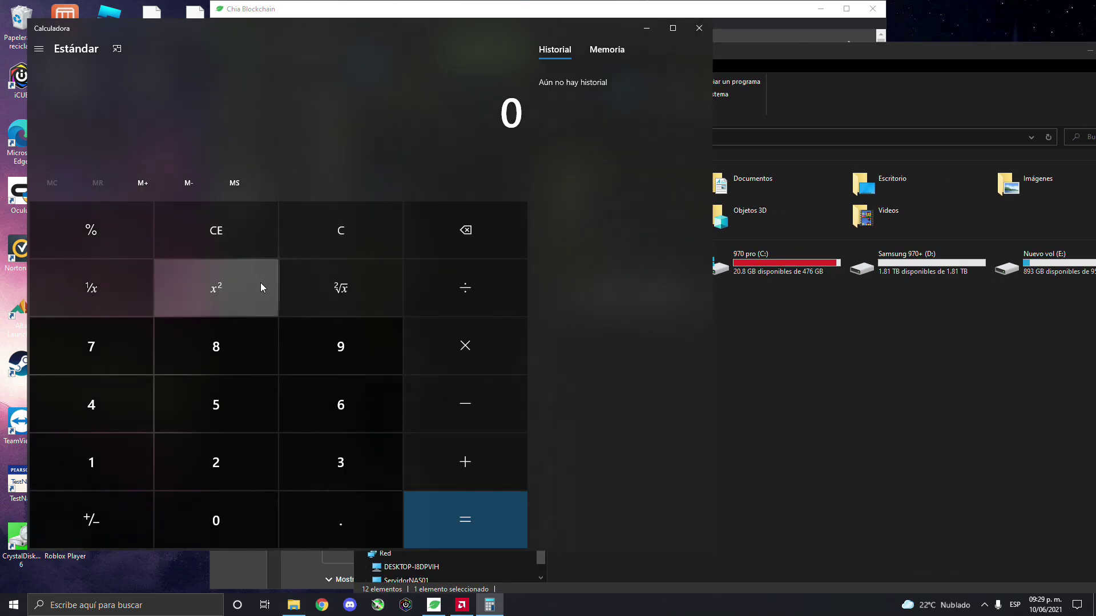
type("458/239")
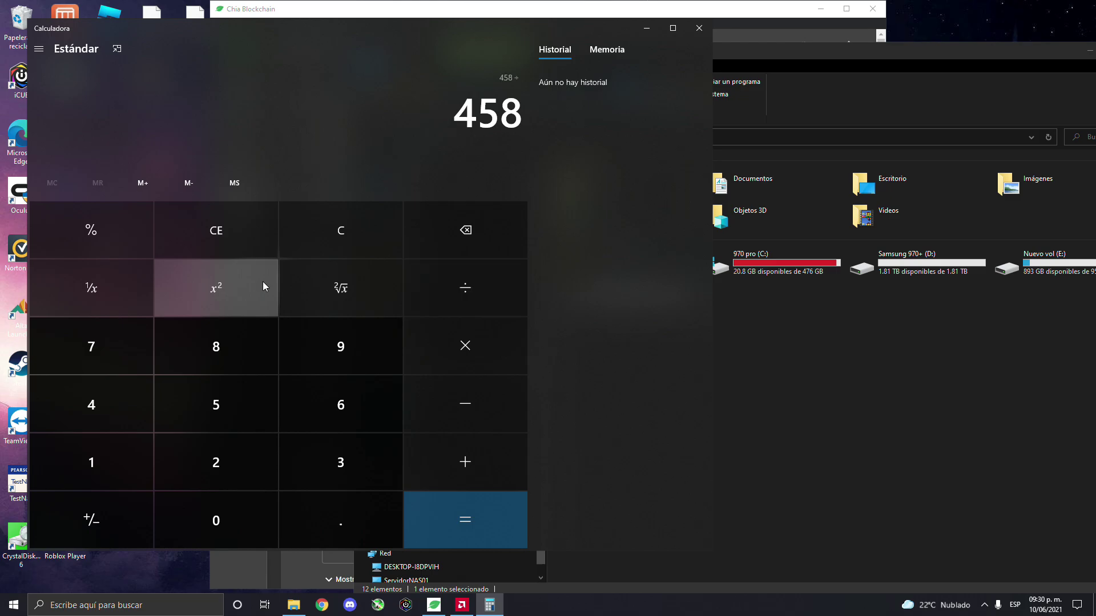
key("Return")
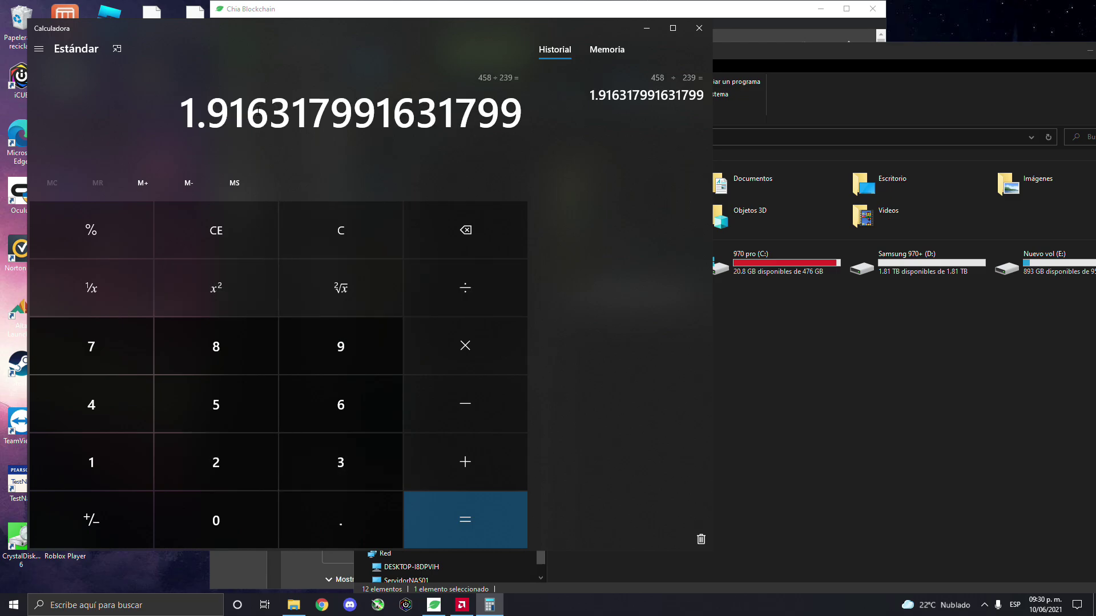
left_click(698, 28)
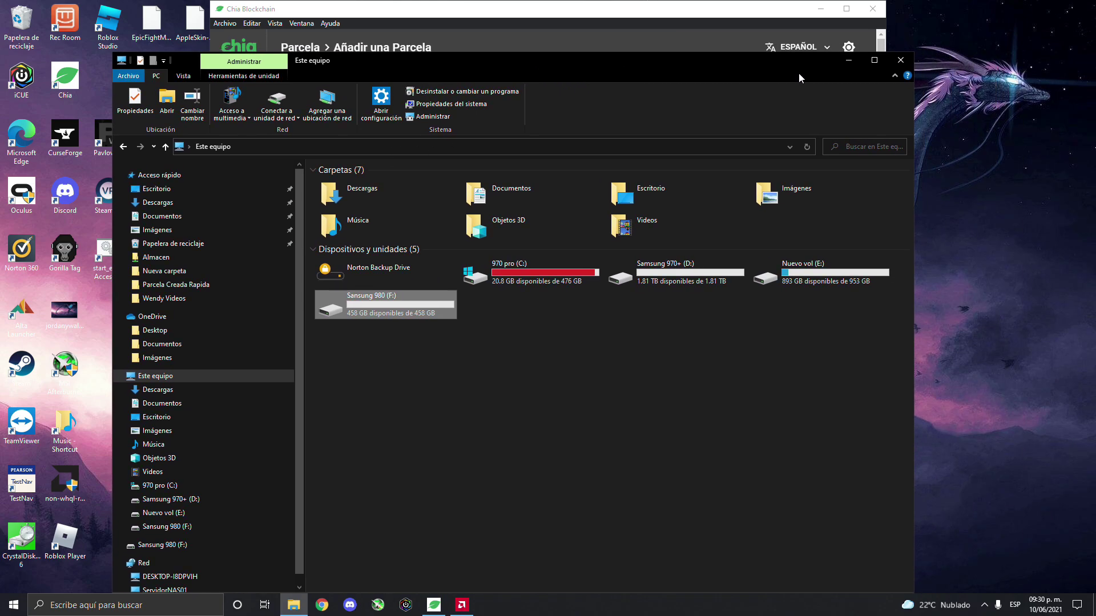
left_click(847, 63)
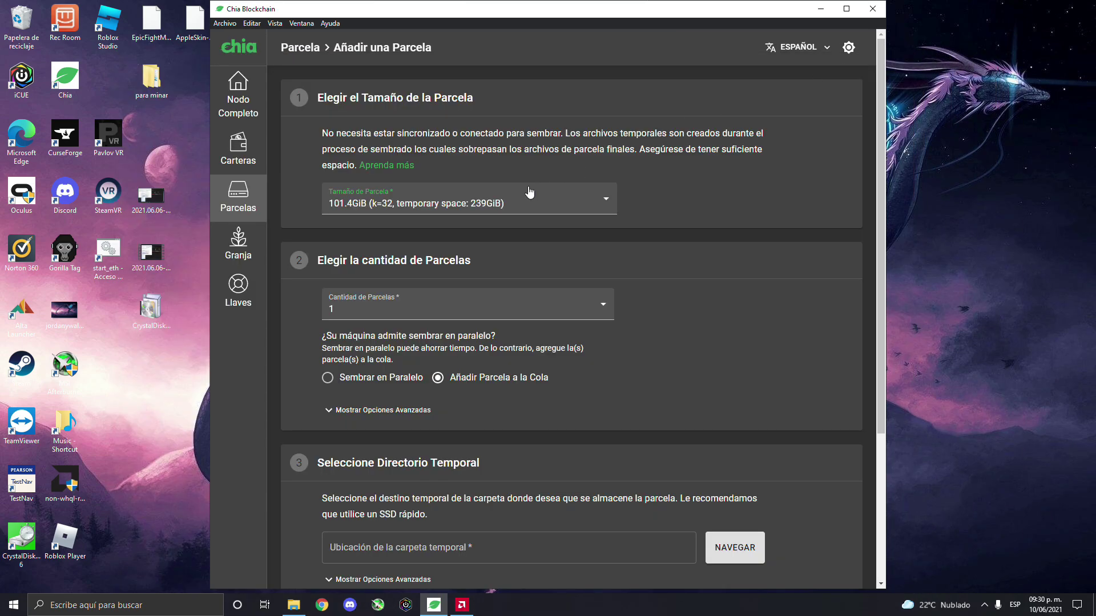
Step: Choose parallel plotting (Sembrar en Paralelo) for the new plot and show the advanced options for the plot quantity
left_click(359, 377)
scroll(388, 368, "down", 2)
left_click(381, 354)
scroll(437, 350, "down", 2)
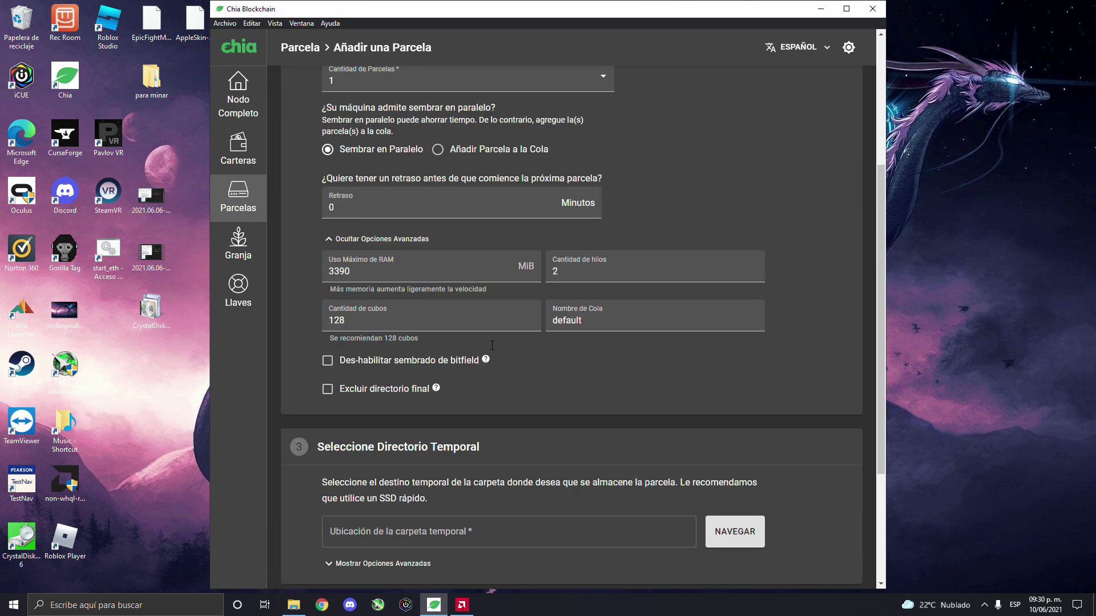
Step: Set the plot's maximum RAM usage to 4096 MiB and its number of threads to 3
left_click_drag(359, 272, 306, 269)
type("4096")
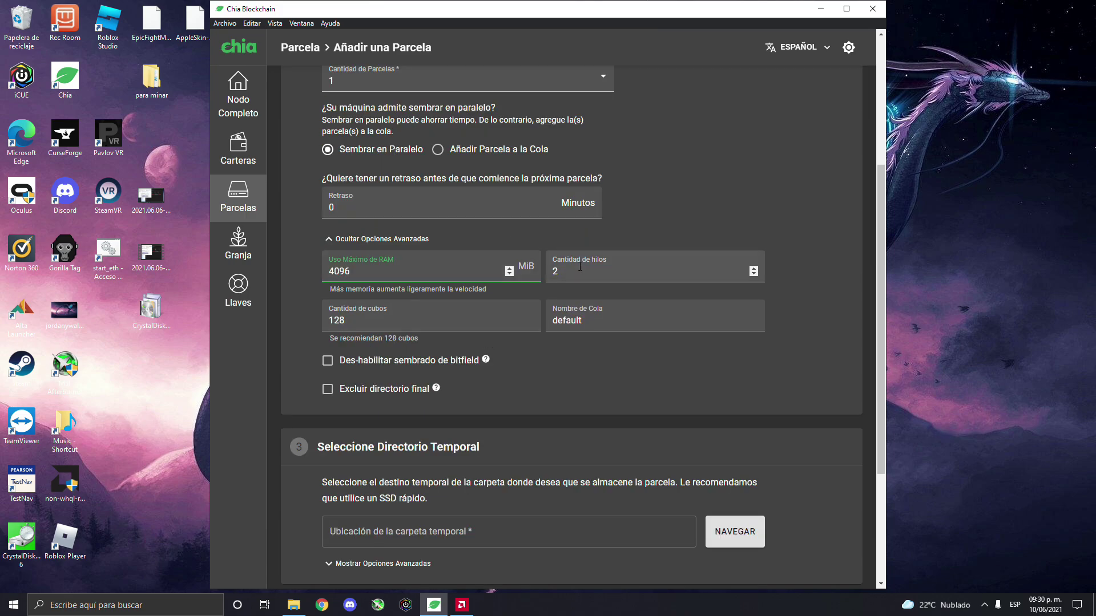
key("Tab")
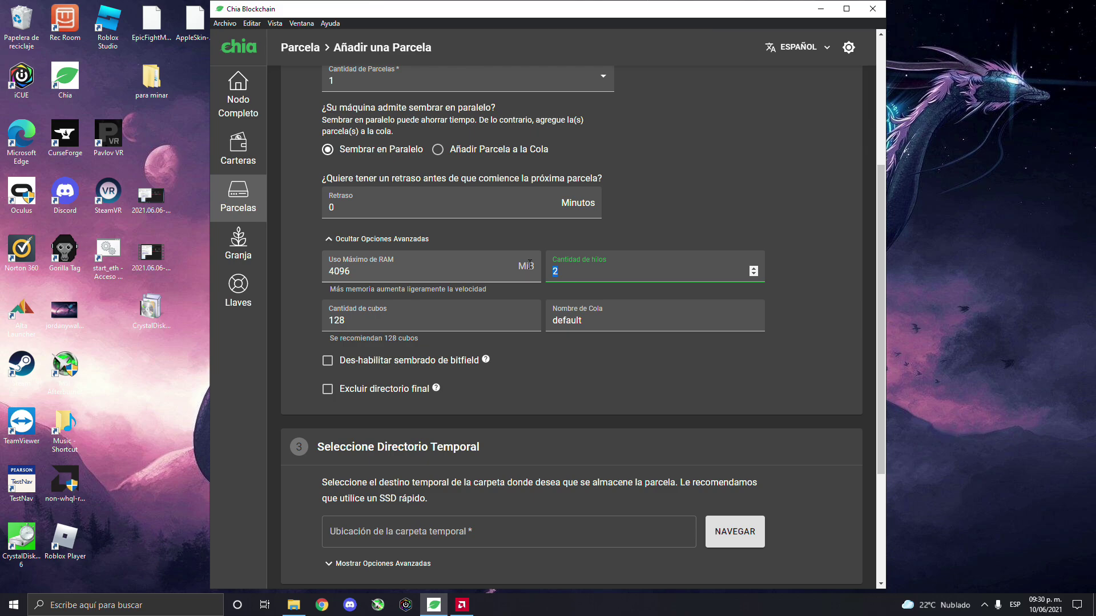
type("7")
type("5")
key("BackSpace")
type("3")
Step: Set the plot's temporary directory to the Sansung 980 drive, F:\
scroll(524, 216, "down", 2)
left_click(715, 420)
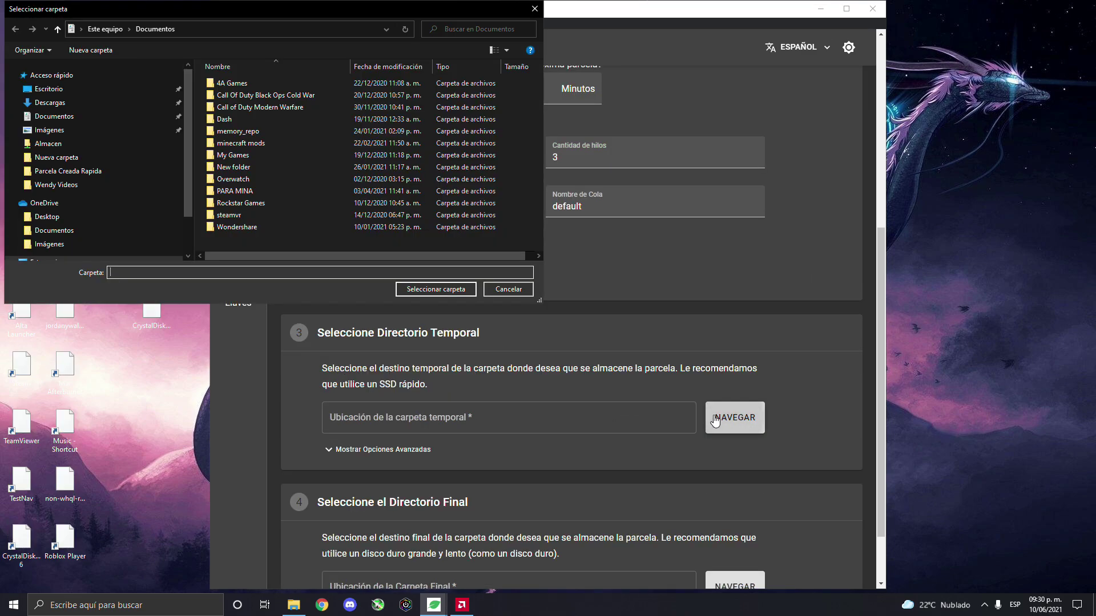
scroll(147, 157, "down", 2)
left_click(47, 226)
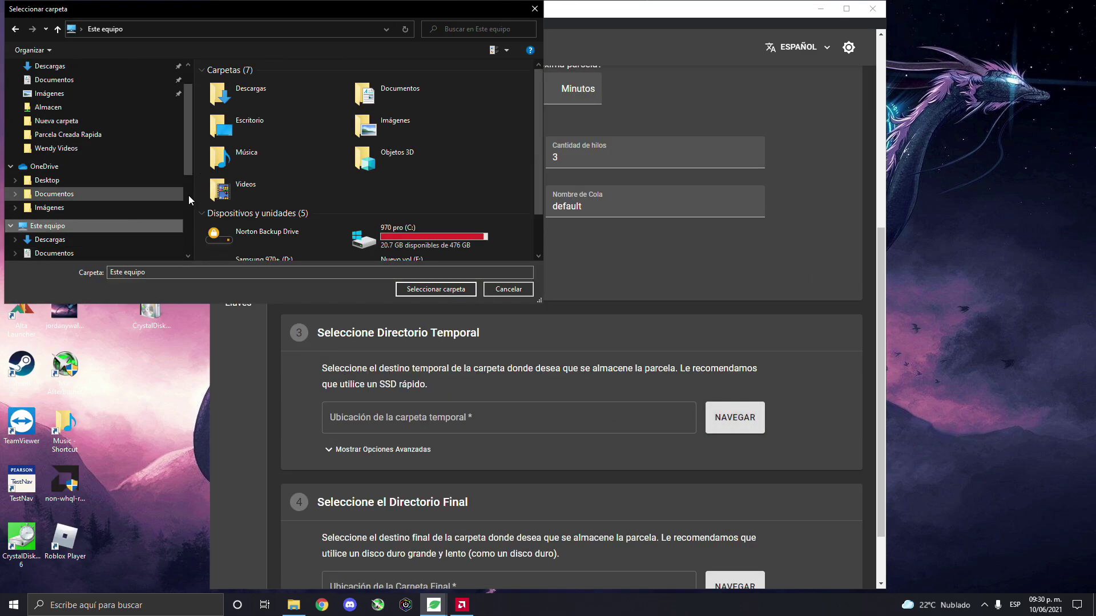
scroll(257, 206, "down", 1)
left_click(303, 244)
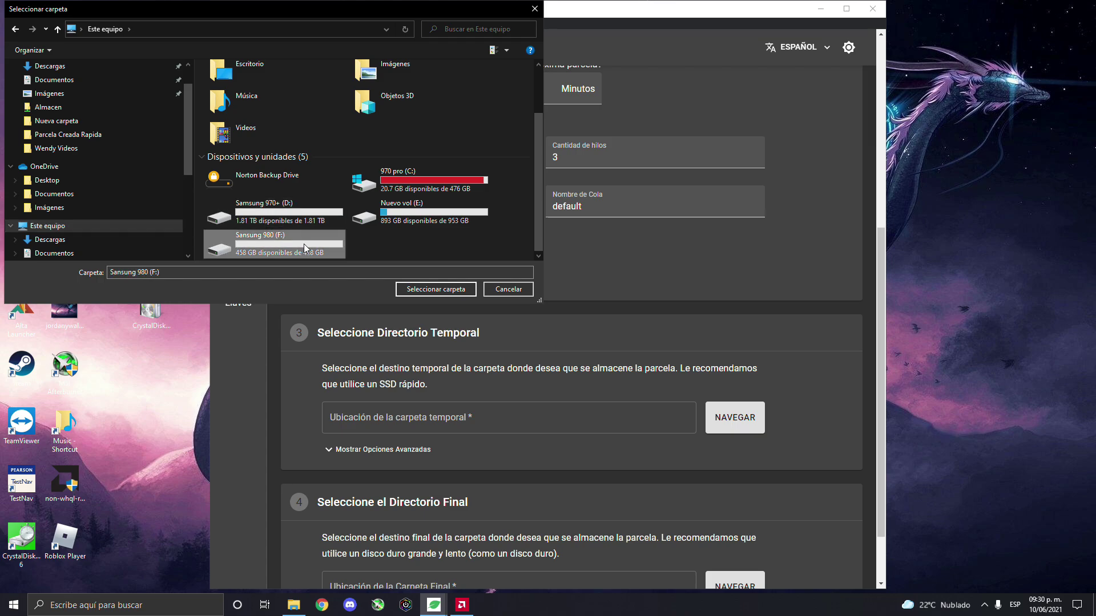
double_click(303, 245)
left_click(408, 290)
Step: Set the final directory to E:\PARCELA CREADA and create the plot
scroll(648, 319, "down", 2)
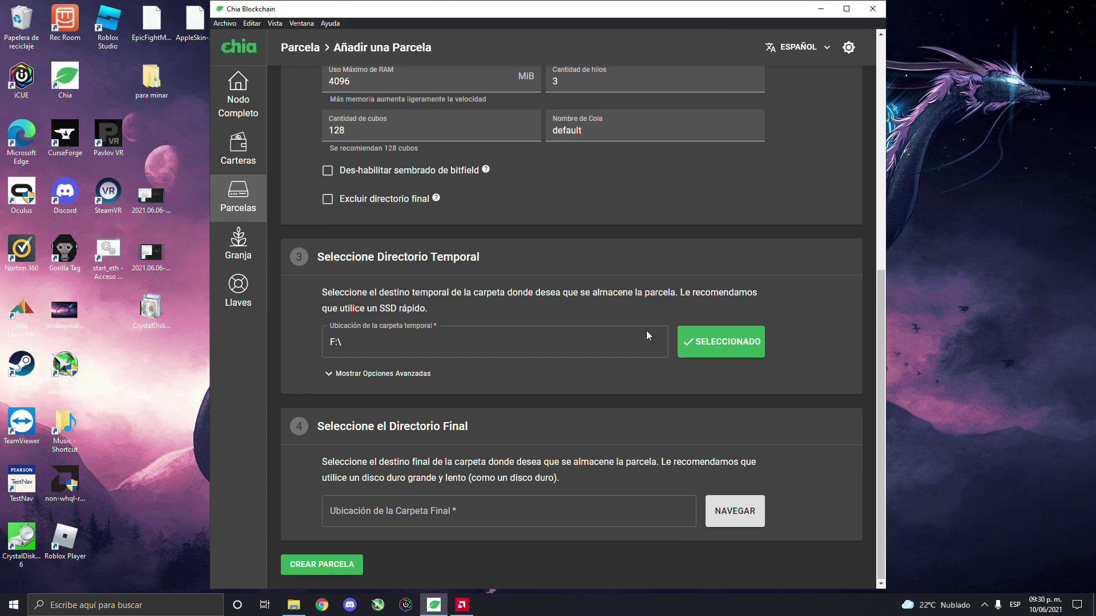
left_click(732, 502)
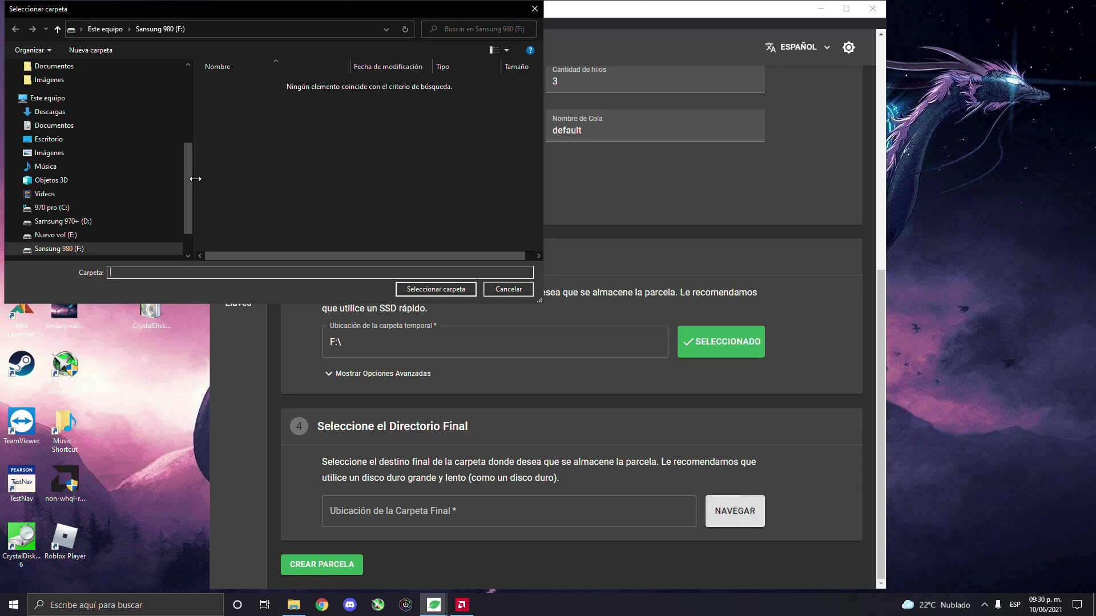
left_click(57, 98)
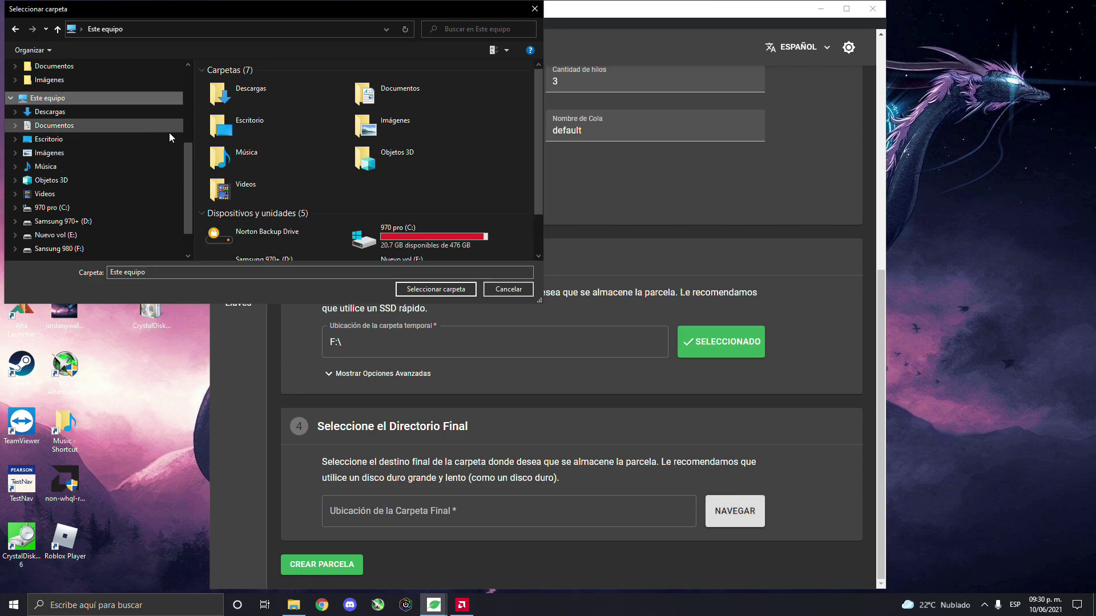
scroll(275, 176, "down", 1)
double_click(426, 213)
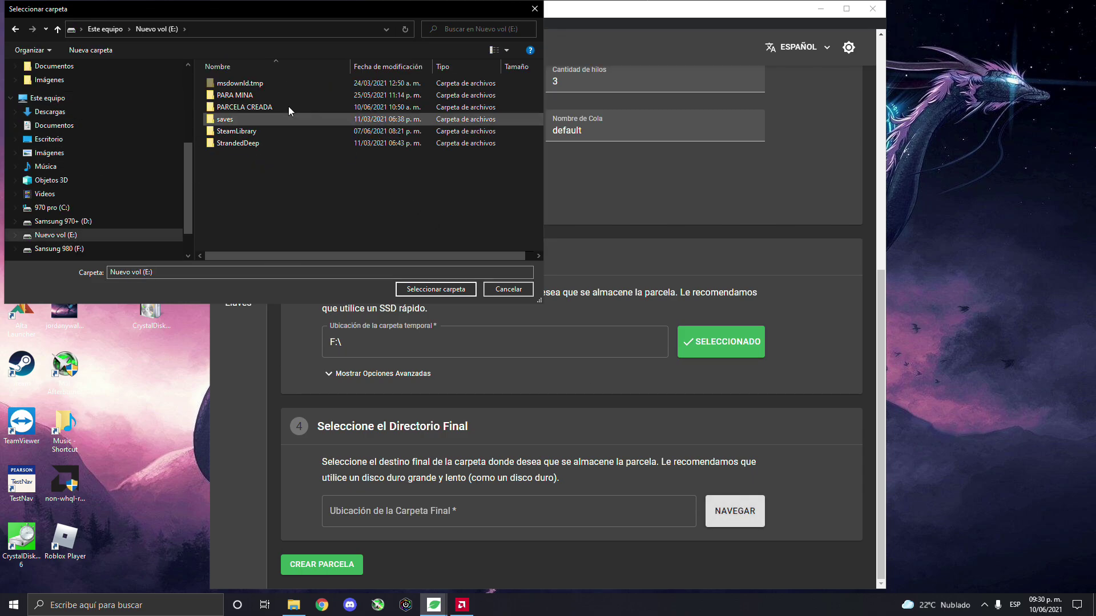
left_click(252, 108)
double_click(253, 109)
left_click(416, 289)
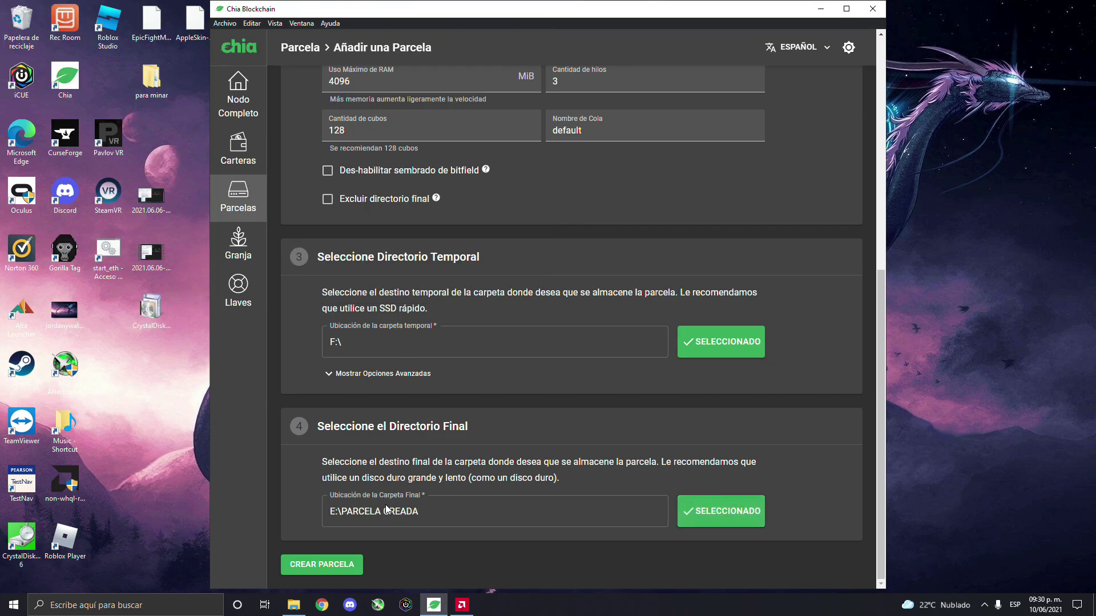
left_click(321, 565)
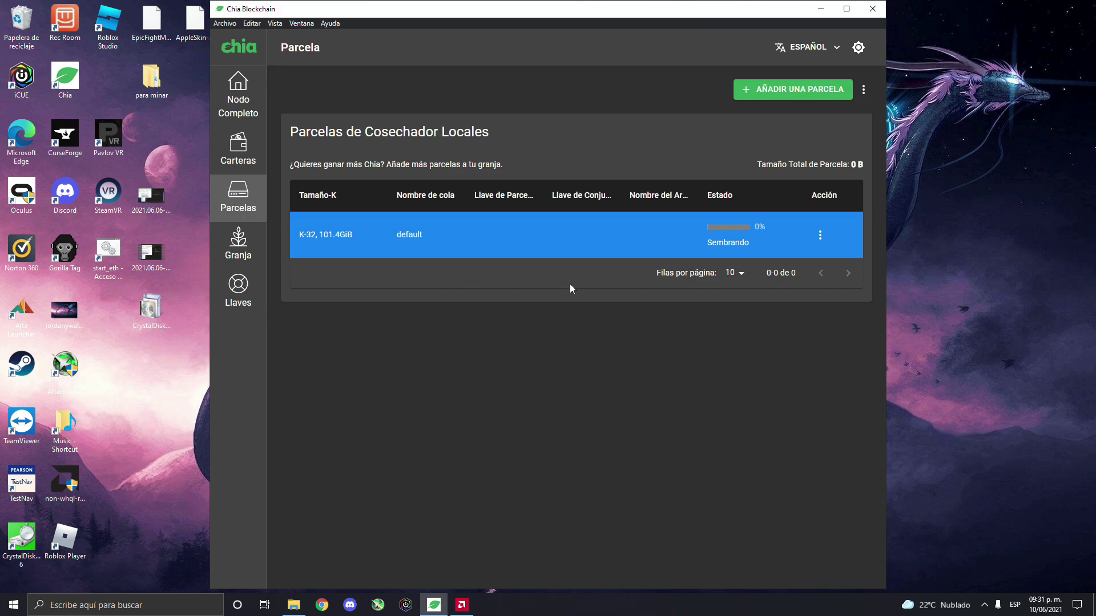
Step: Start adding another plot job and set the number of plots to 5
left_click(779, 92)
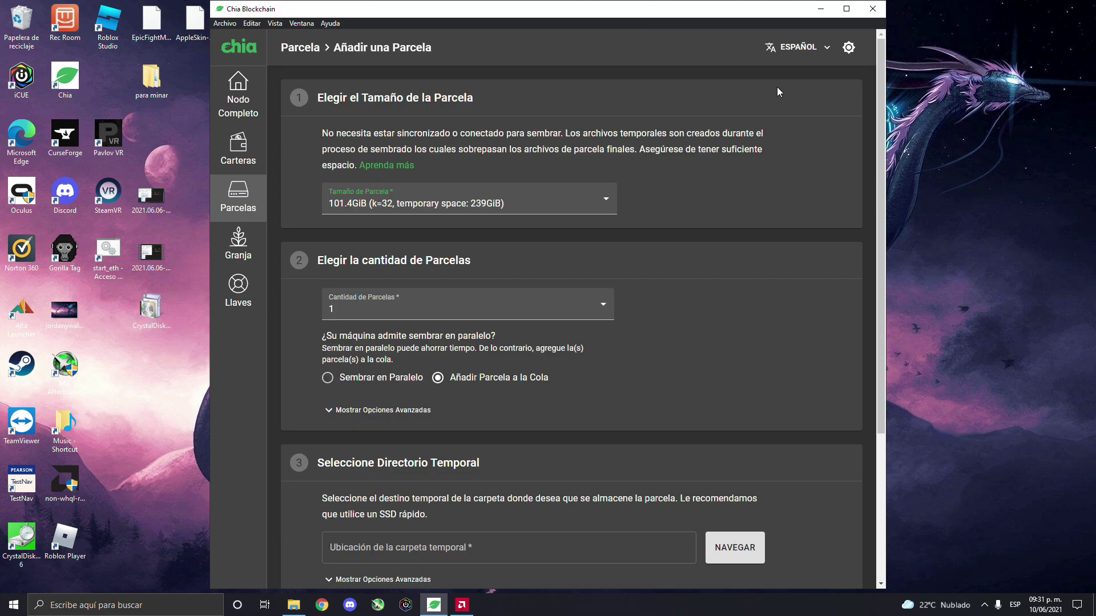
left_click(368, 308)
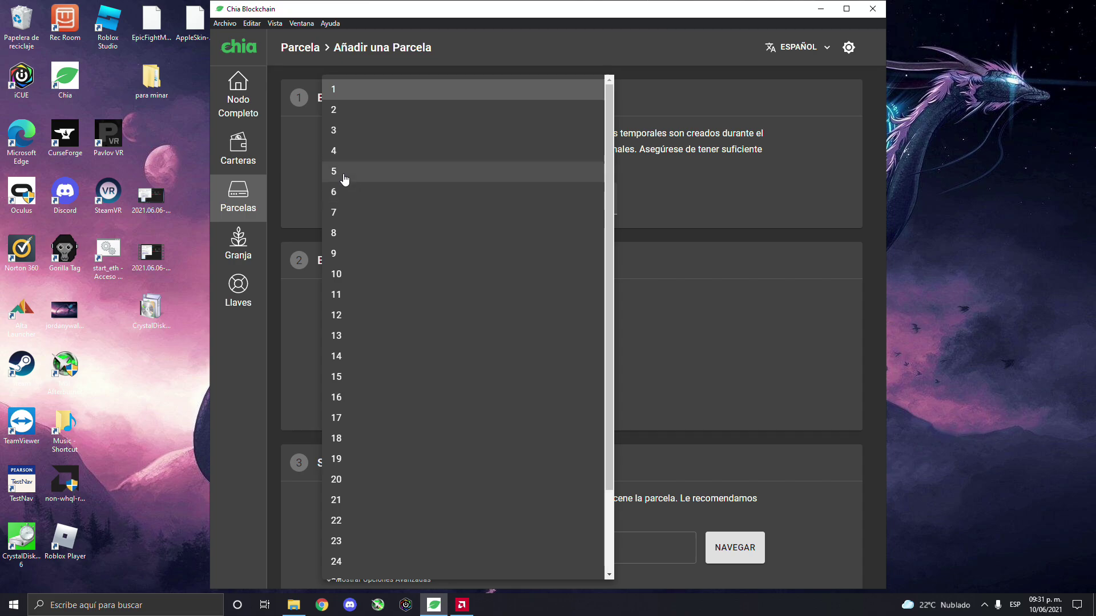
left_click(344, 180)
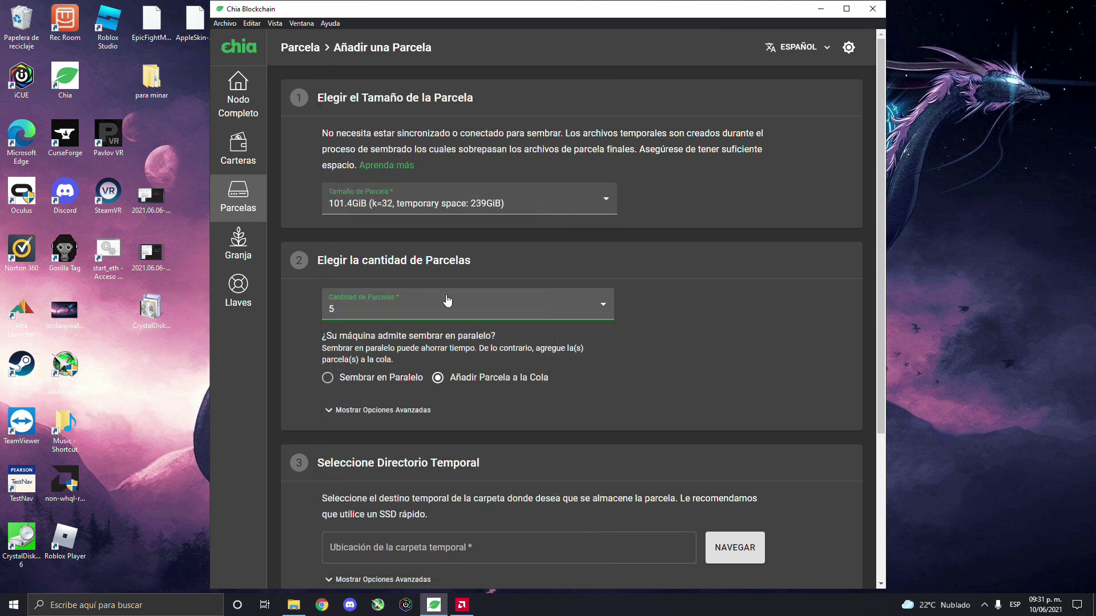
Step: Choose parallel plotting (Sembrar en Paralelo) for the five plots and set the number of threads to 3 in the advanced options
scroll(397, 320, "down", 2)
left_click(351, 263)
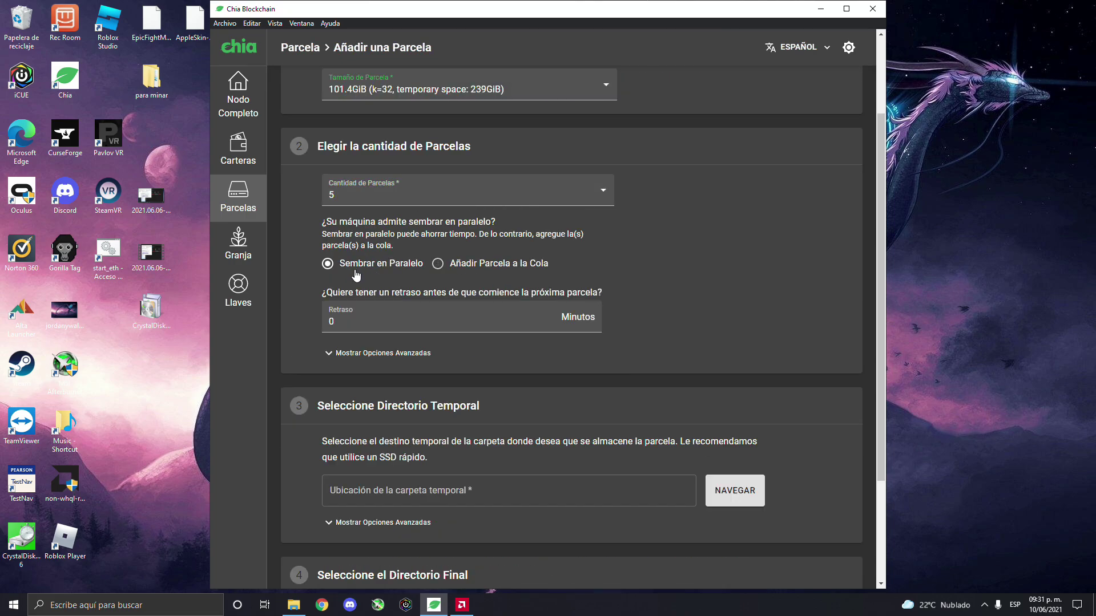
left_click(391, 353)
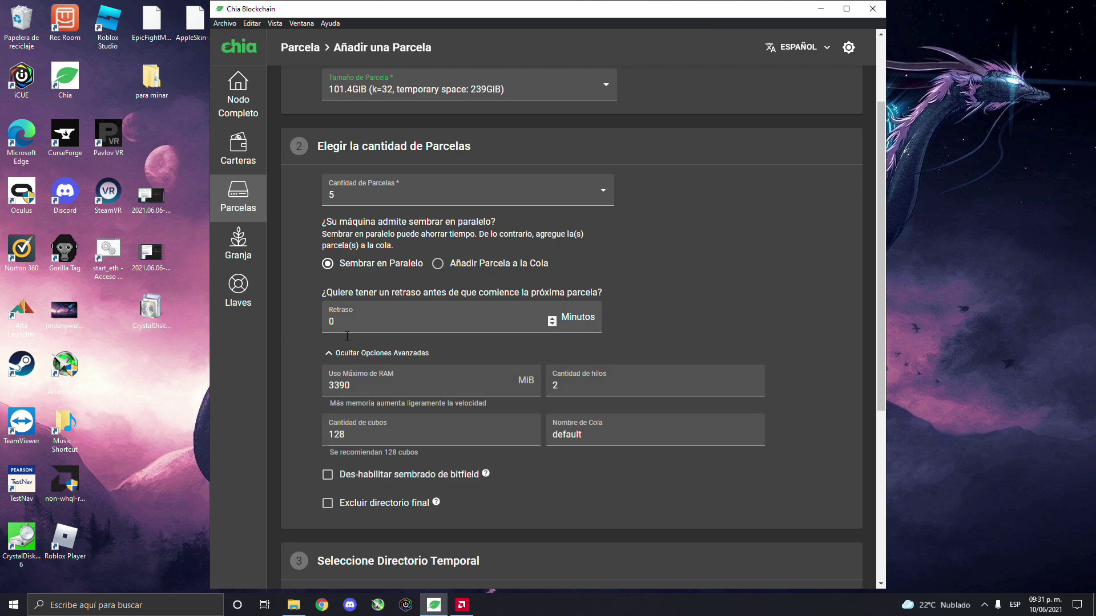
scroll(541, 378, "down", 2)
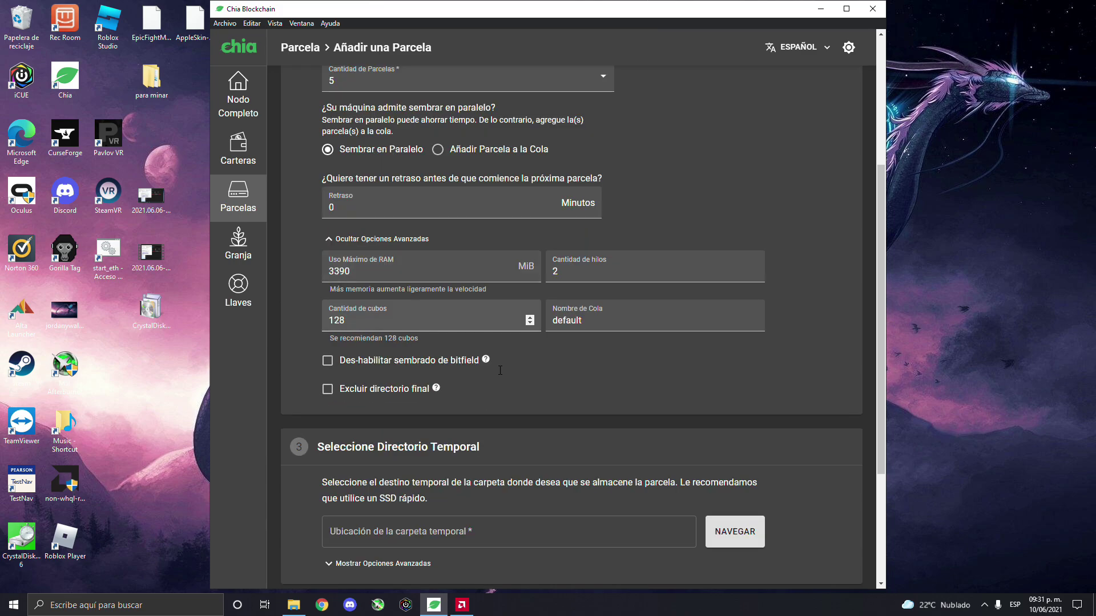
double_click(569, 280)
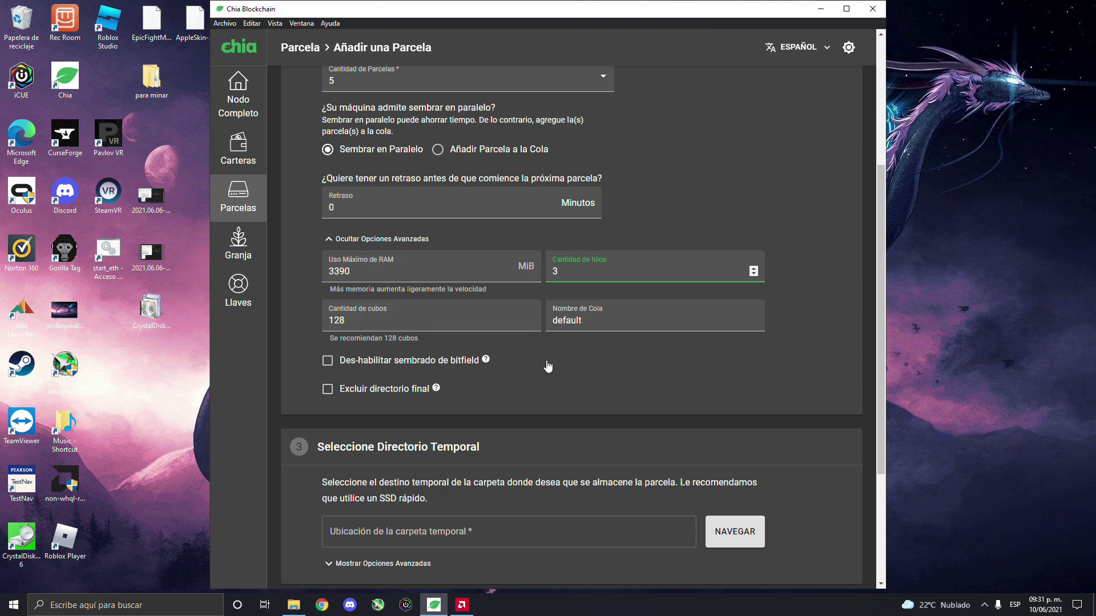
Step: Set the temporary directory for the five parallel plots to the Samsung 970+ drive, D:\
scroll(469, 405, "down", 1)
left_click(710, 473)
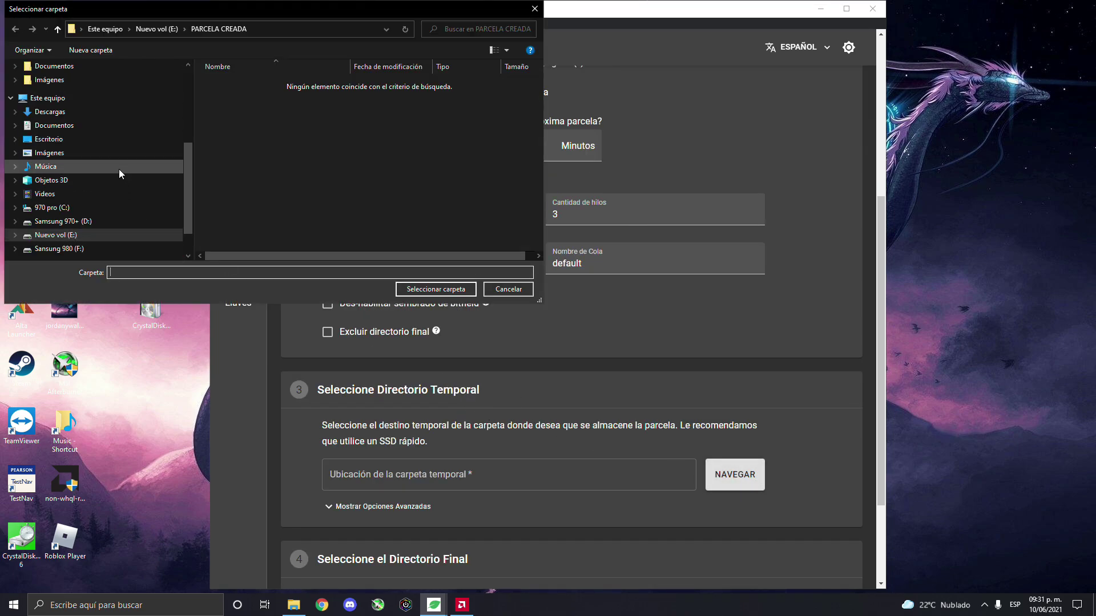
left_click(47, 98)
scroll(286, 228, "down", 1)
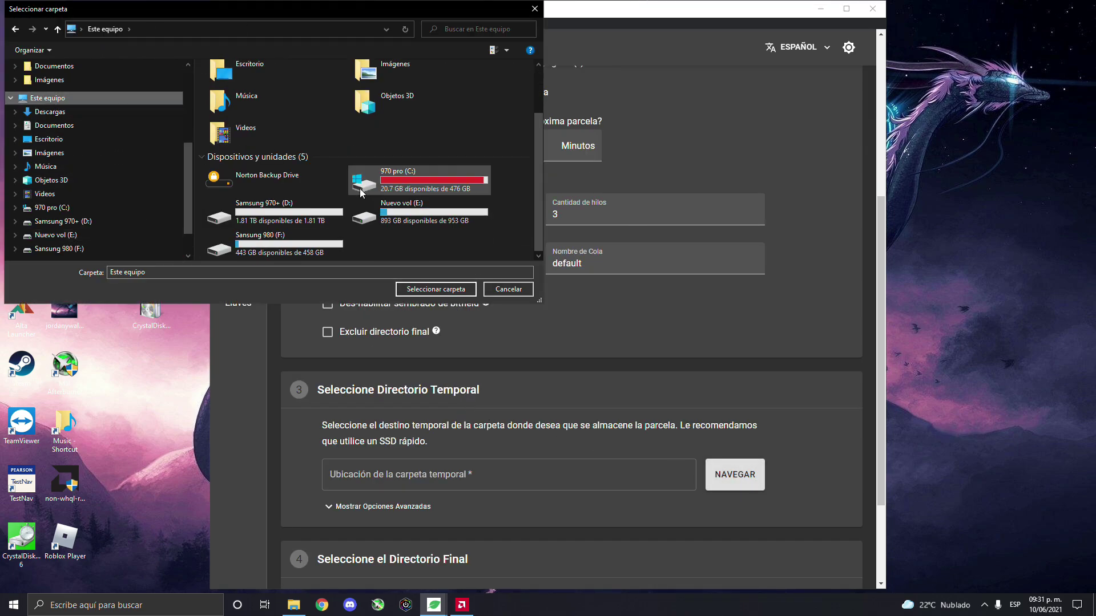
left_click(274, 214)
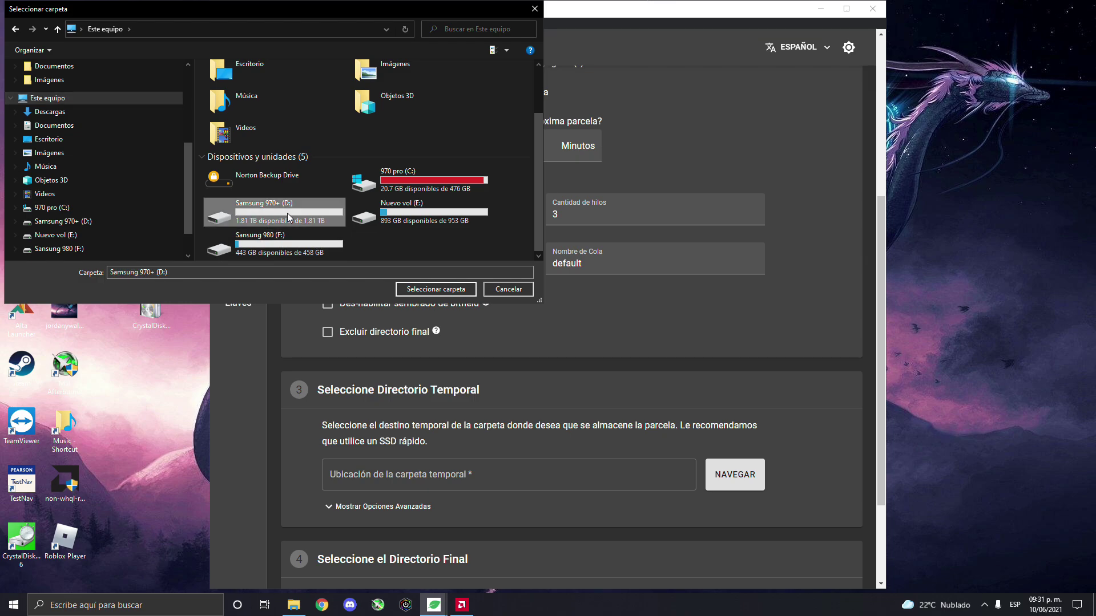
double_click(287, 213)
left_click(415, 289)
scroll(711, 332, "down", 2)
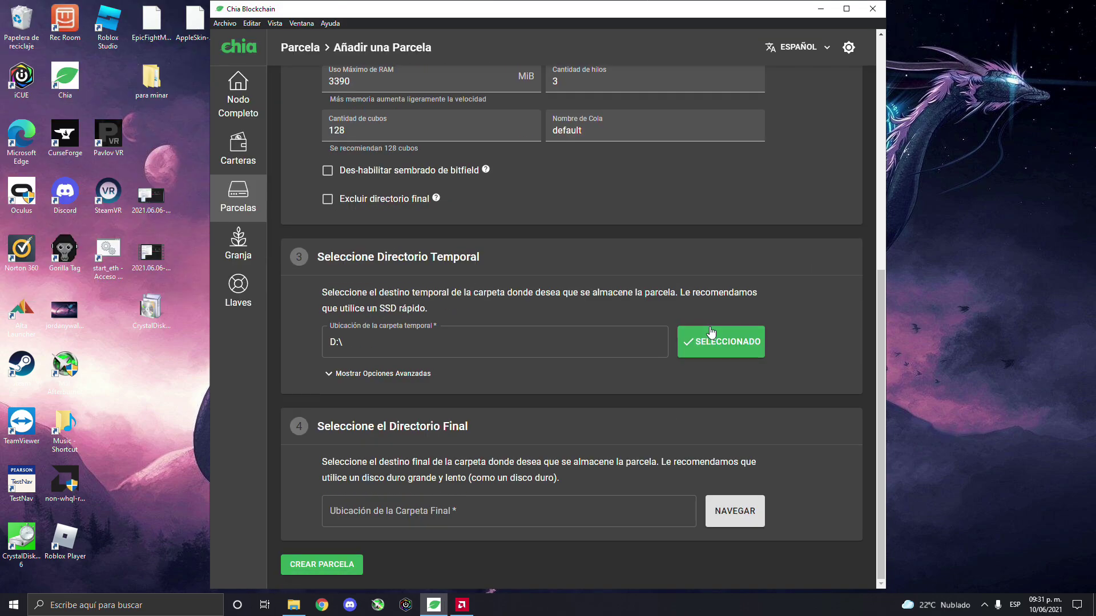
Step: Set the final directory to PARCELA CREADA on Nuevo vol (E:) and create the five plots
left_click(719, 513)
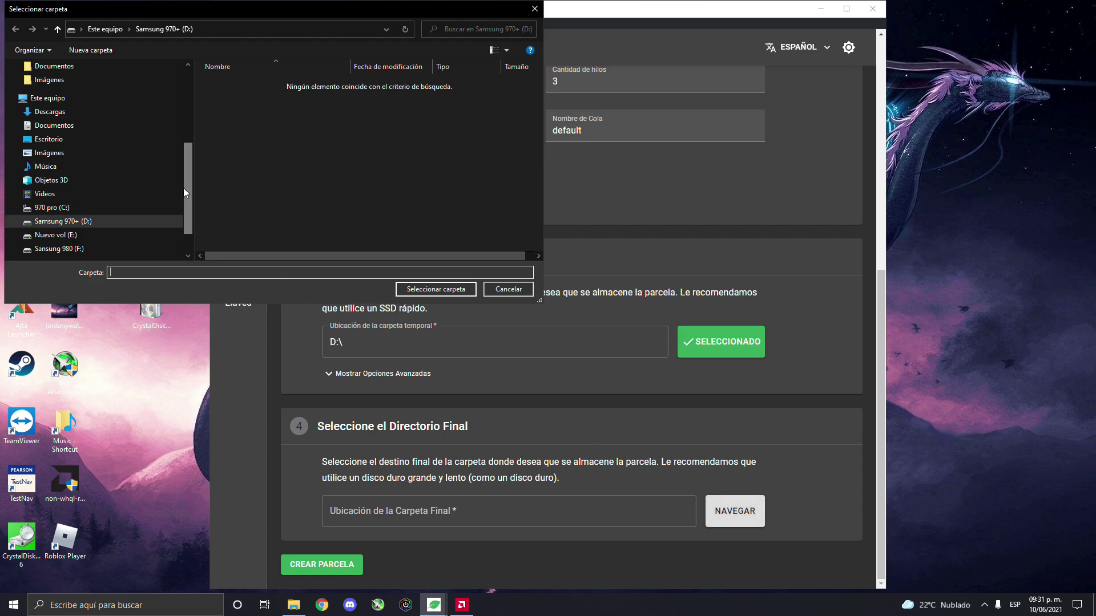
left_click(72, 235)
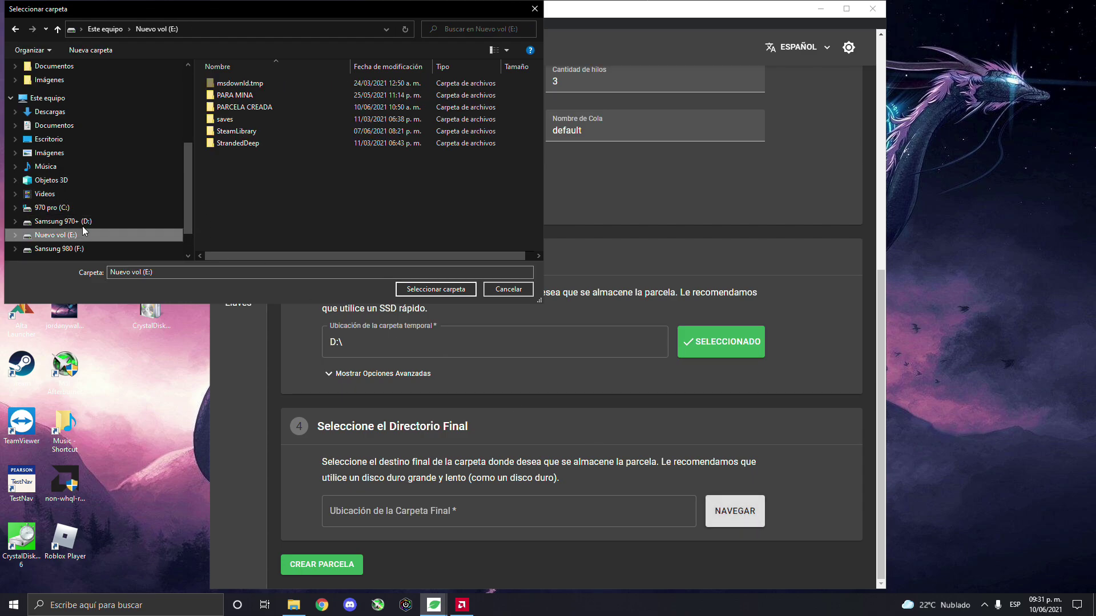
double_click(231, 107)
left_click(436, 289)
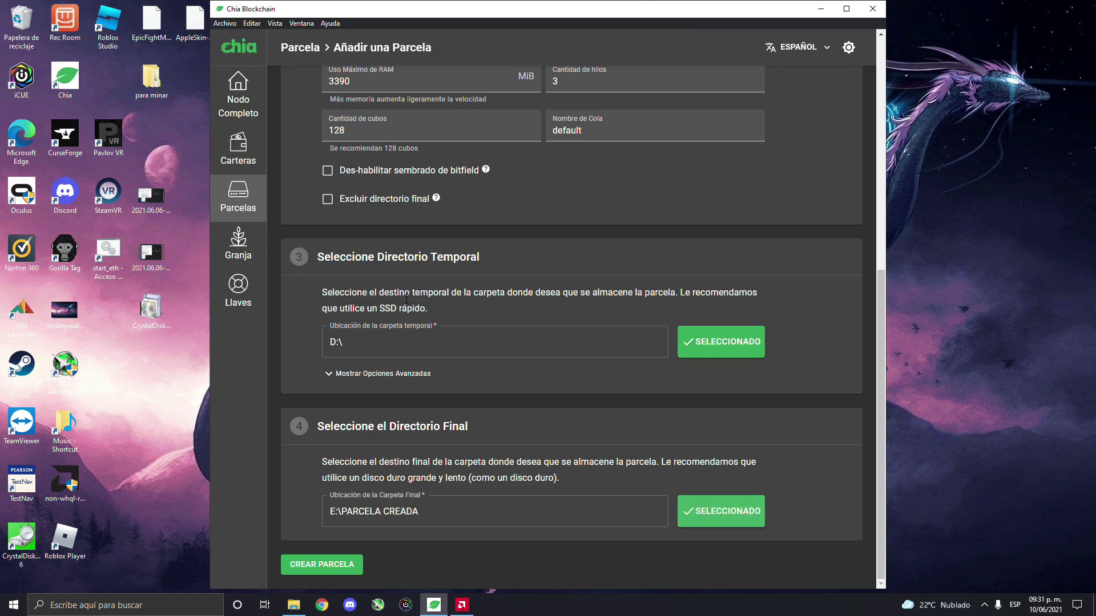
left_click(336, 563)
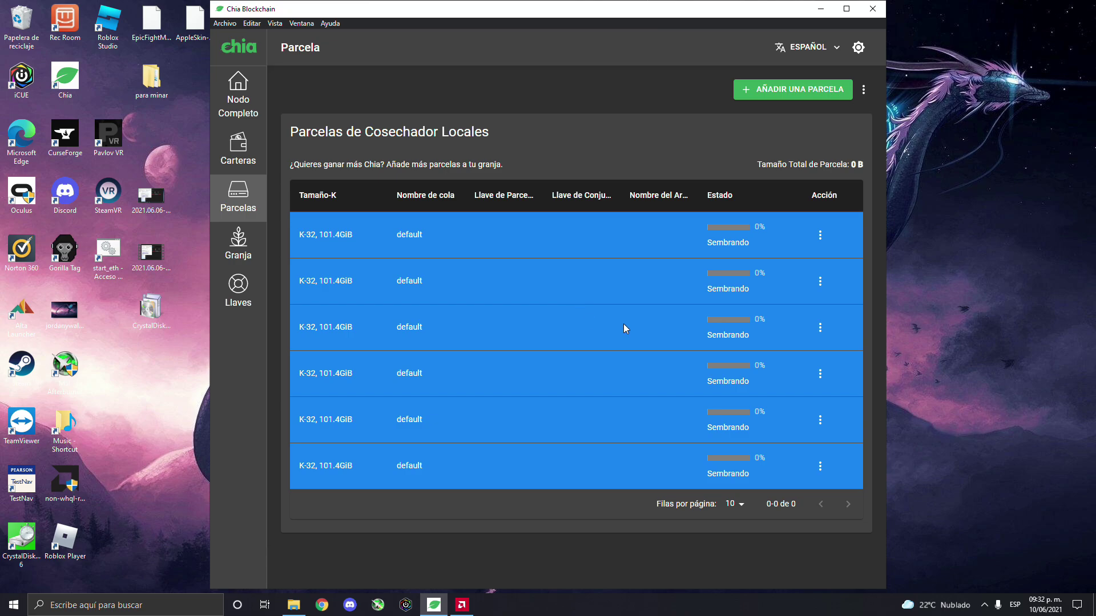
left_click(467, 603)
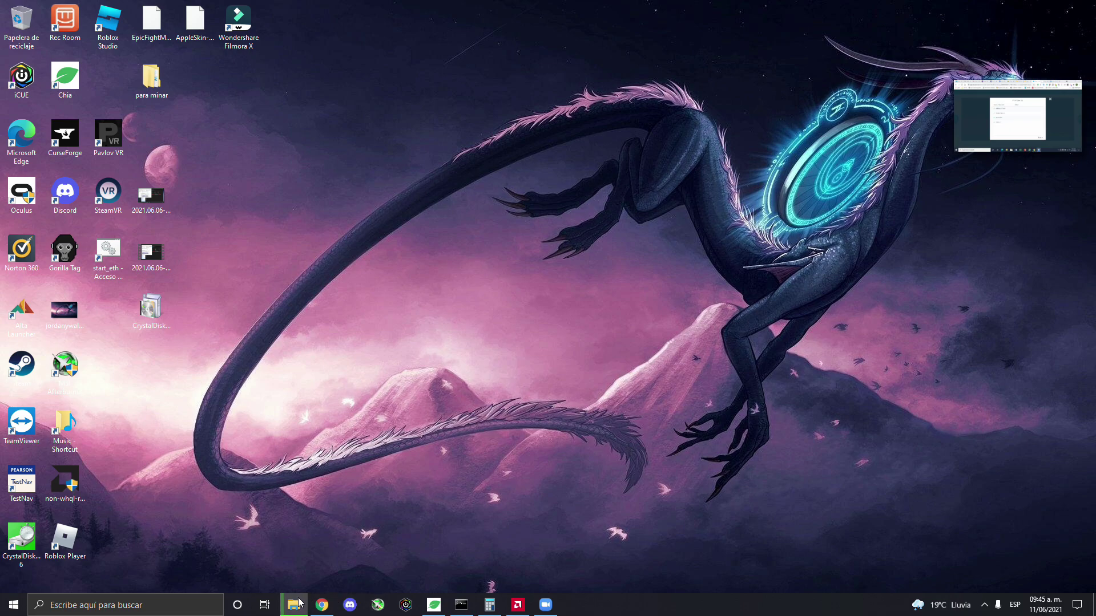
Step: Switch to Chia Blockchain, check the status of the local harvester plots, and minimize its window
left_click(434, 606)
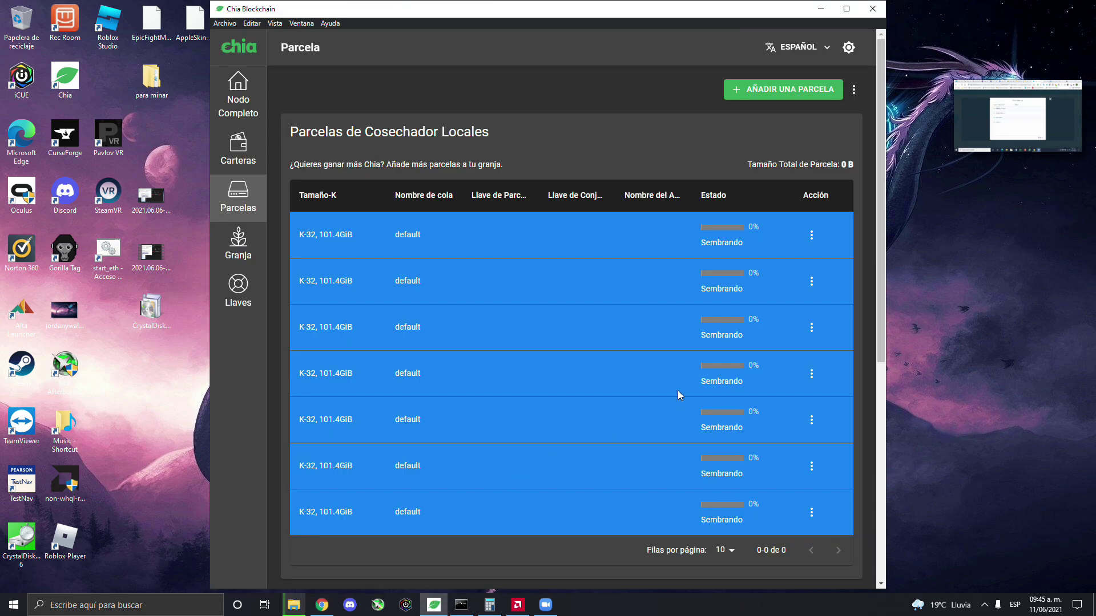
mouse_move(1045, 603)
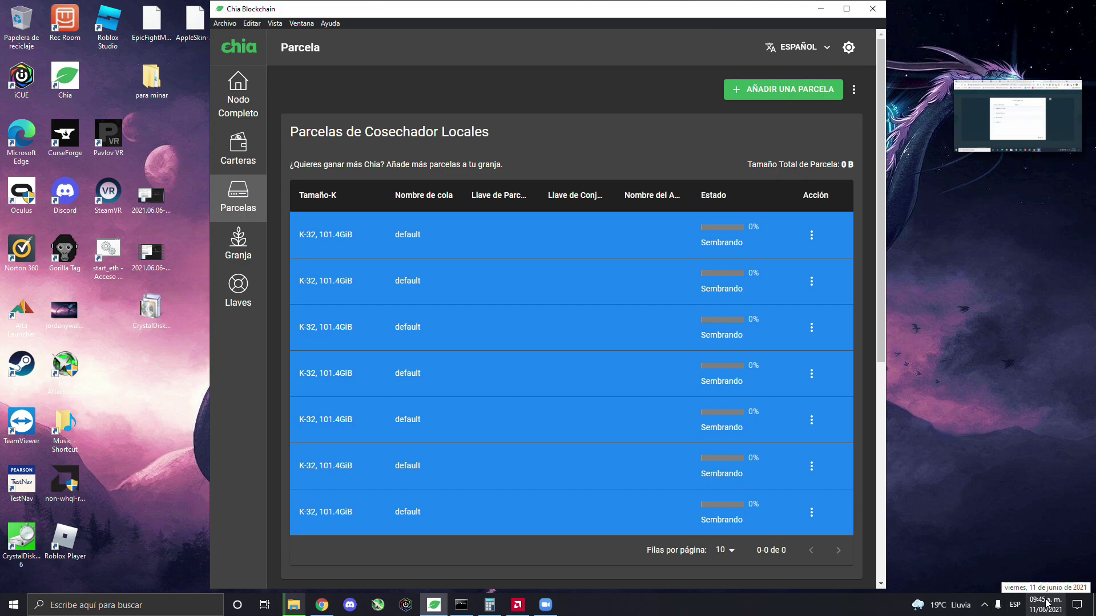
scroll(571, 351, "down", 1)
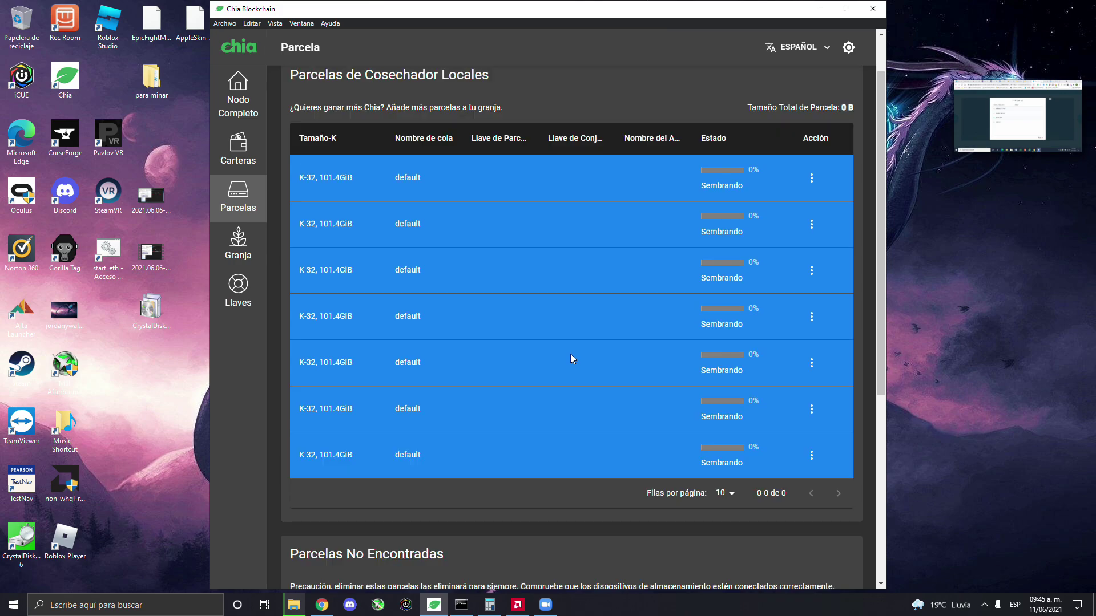
scroll(572, 358, "up", 1)
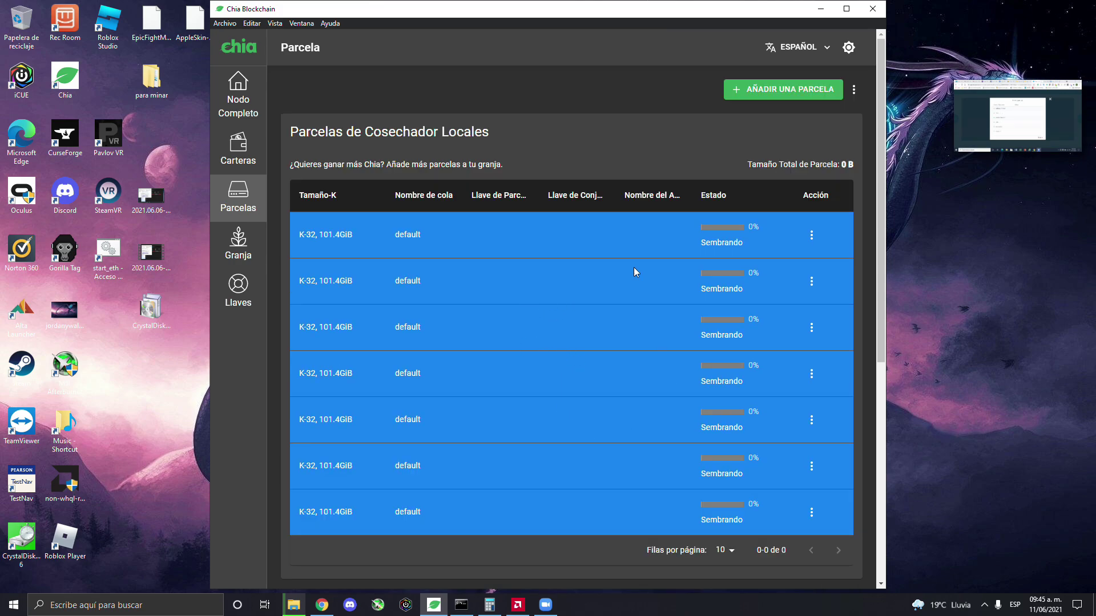
left_click(820, 9)
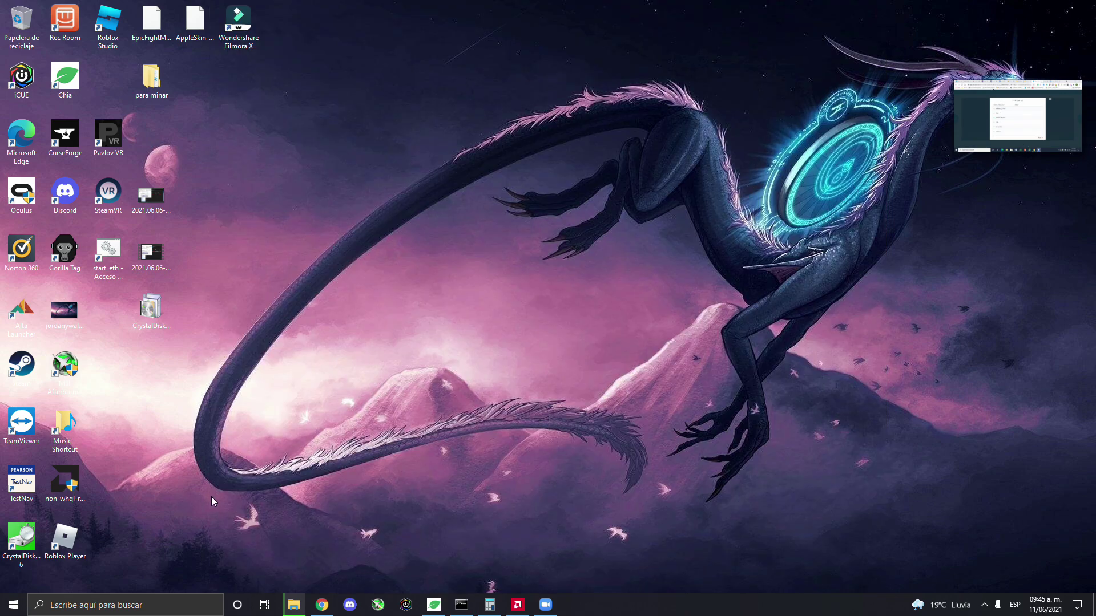
Step: Bring up the progress of the file move from PARCELA CREADA to Sansung 980 (F:)
left_click(293, 605)
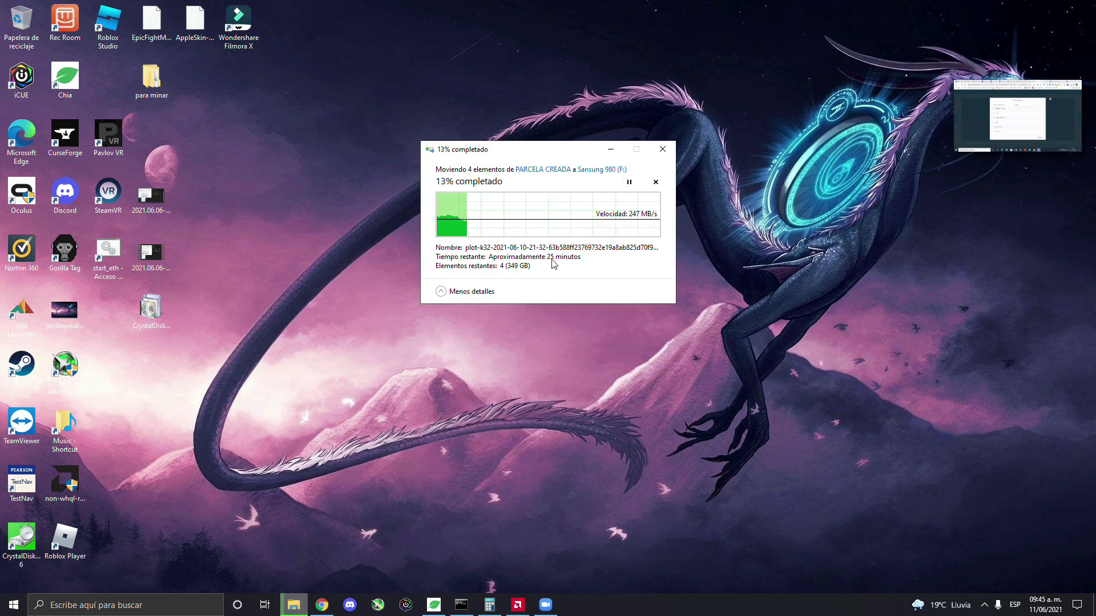
left_click(126, 605)
key("Escape")
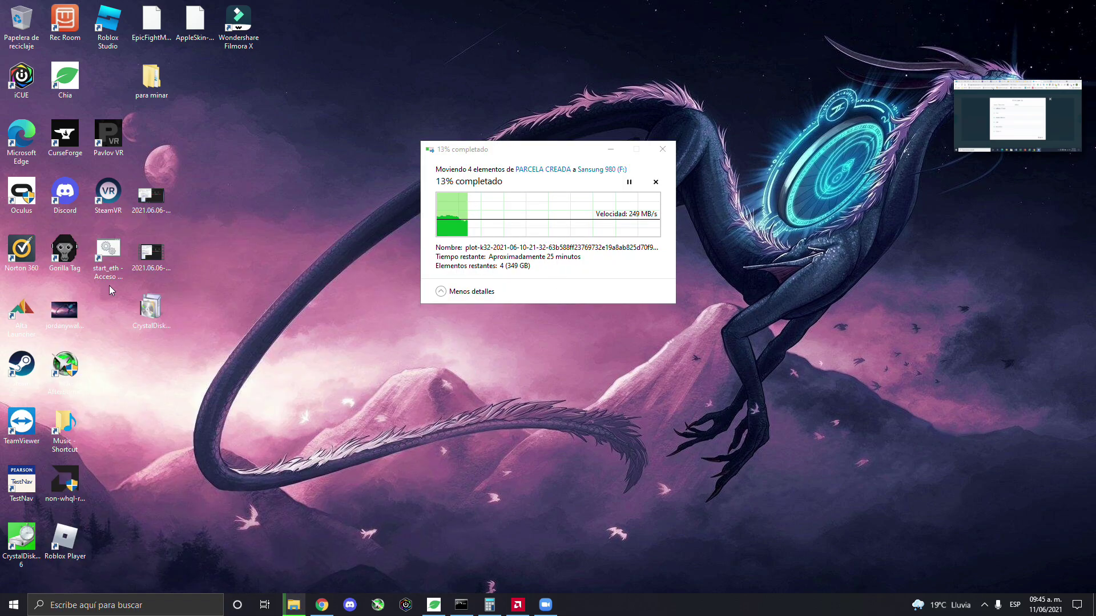
Step: Open File Explorer at Este equipo and check the drives, including a brief look into Samsung 970+ (D:)
key("super+e")
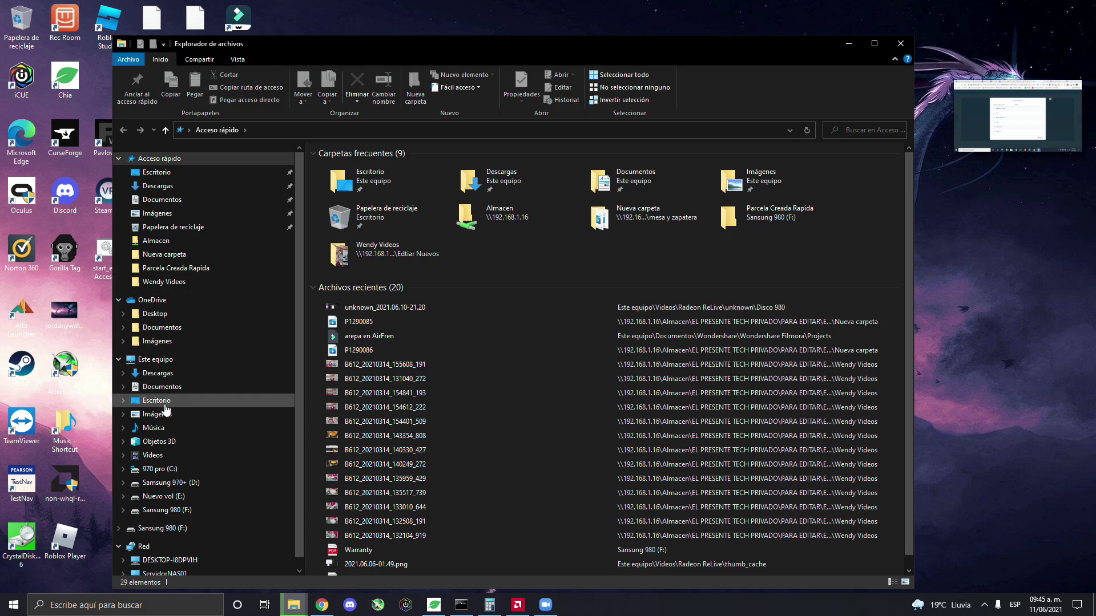
left_click(154, 359)
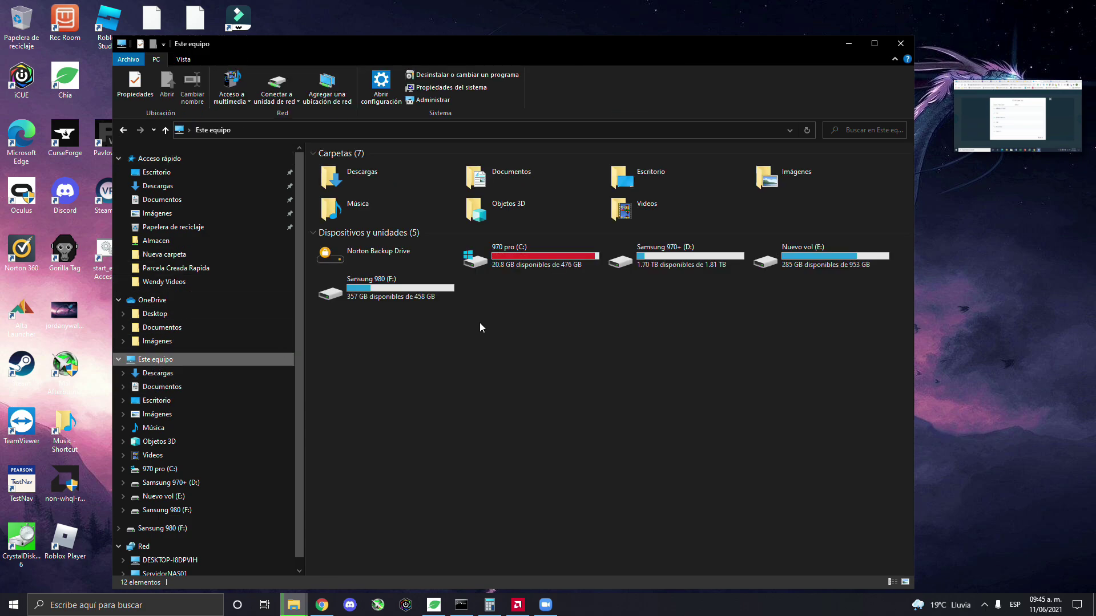
double_click(679, 264)
key("alt+Left")
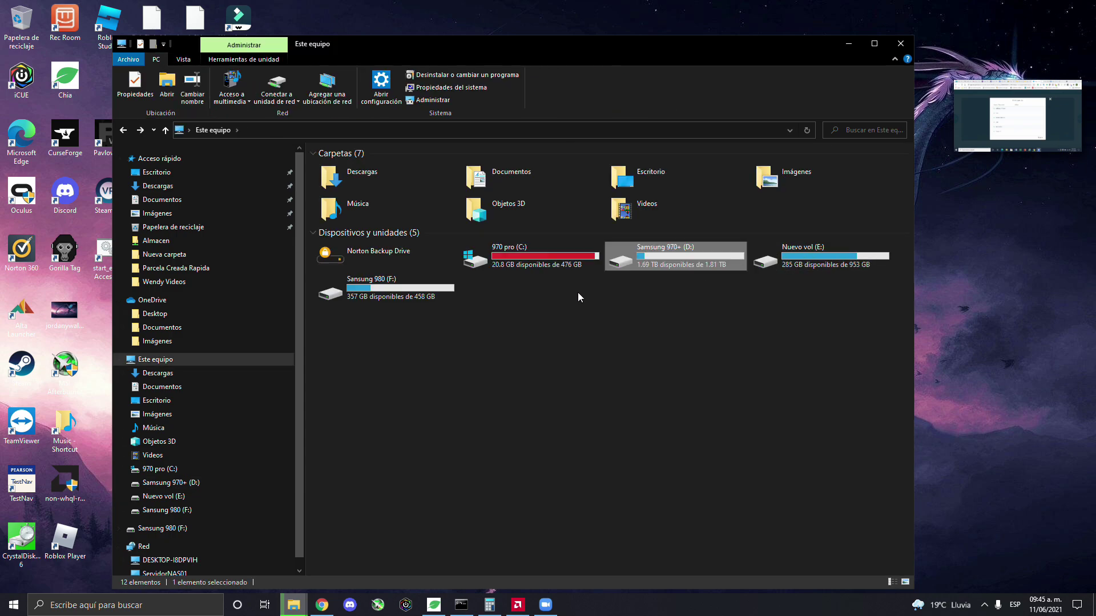
Step: Open Sansung 980 (F:), inspect the properties of its plot file, and return to Este equipo
double_click(442, 292)
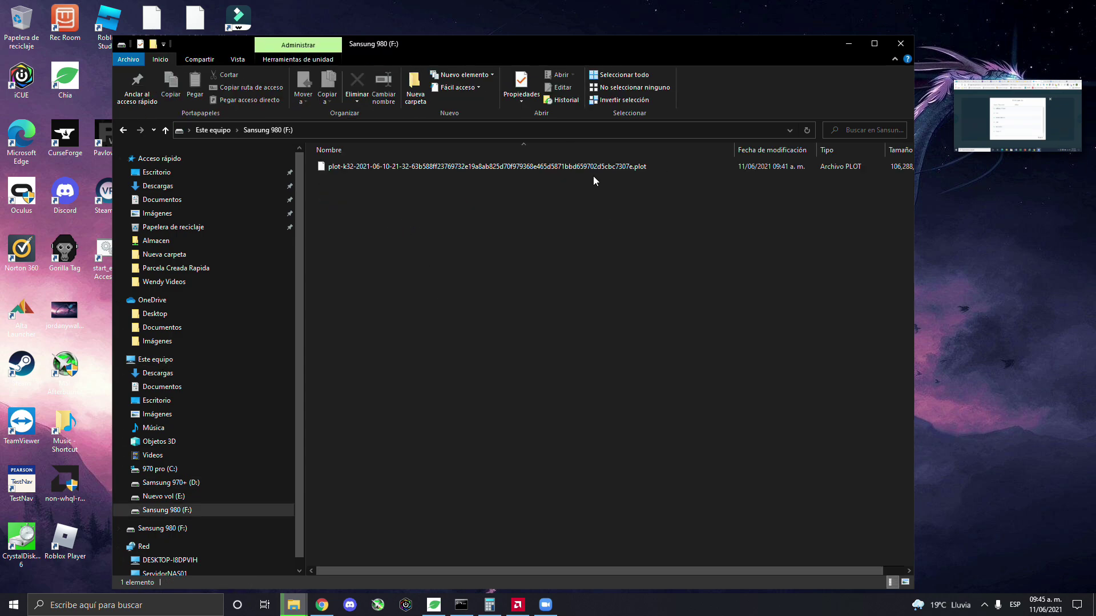
right_click(589, 168)
left_click(630, 381)
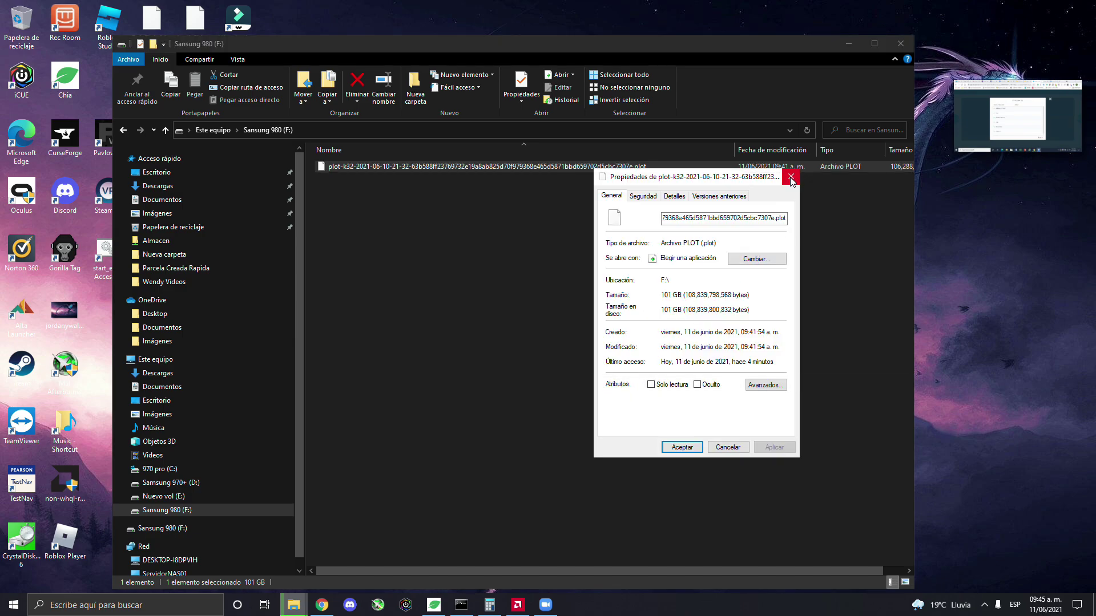
left_click(791, 179)
left_click(704, 251)
key("alt+Left")
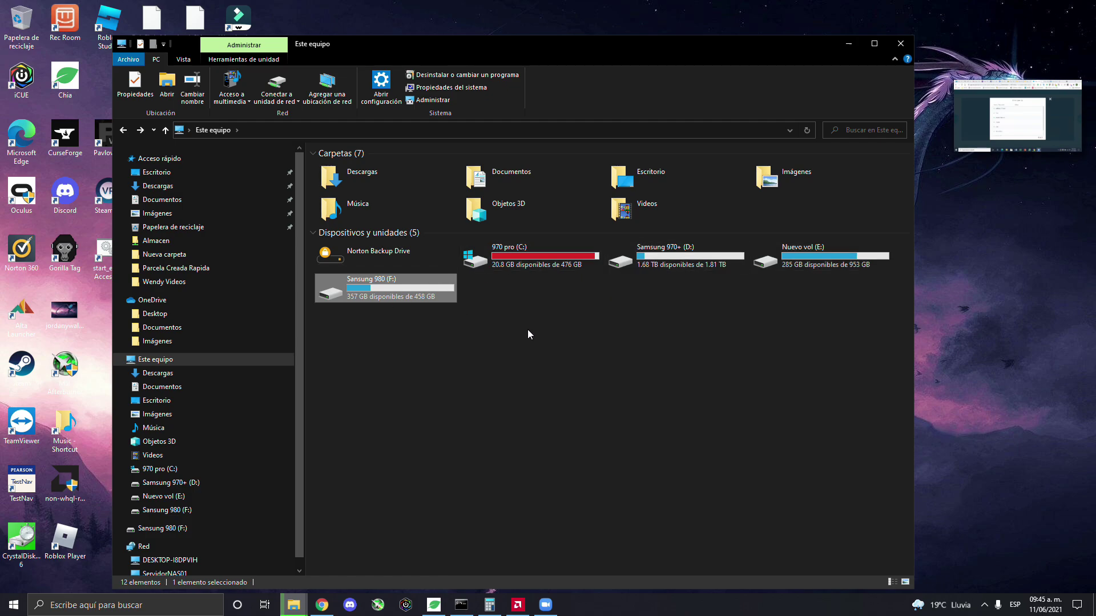
Step: Recheck the file move's progress and the plot list in Chia Blockchain, minimizing both windows
mouse_move(293, 604)
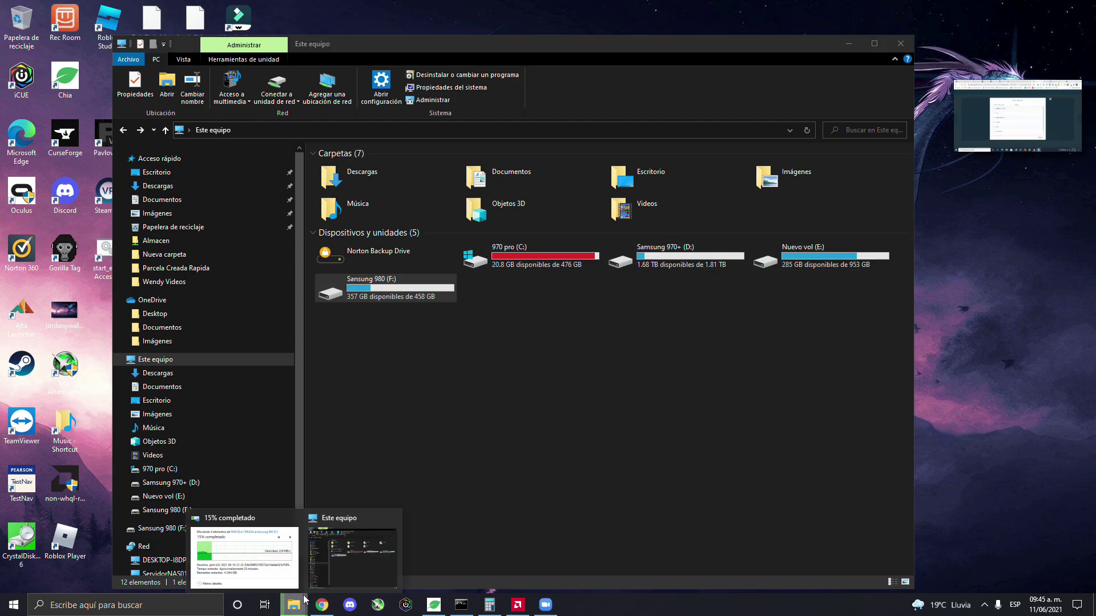
left_click(238, 554)
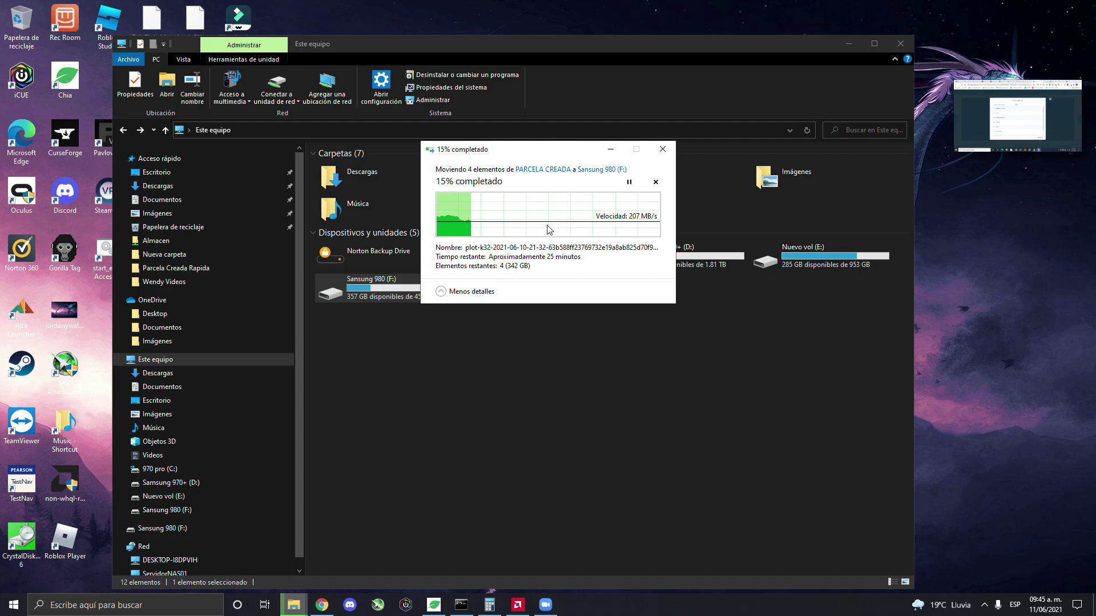
left_click(434, 605)
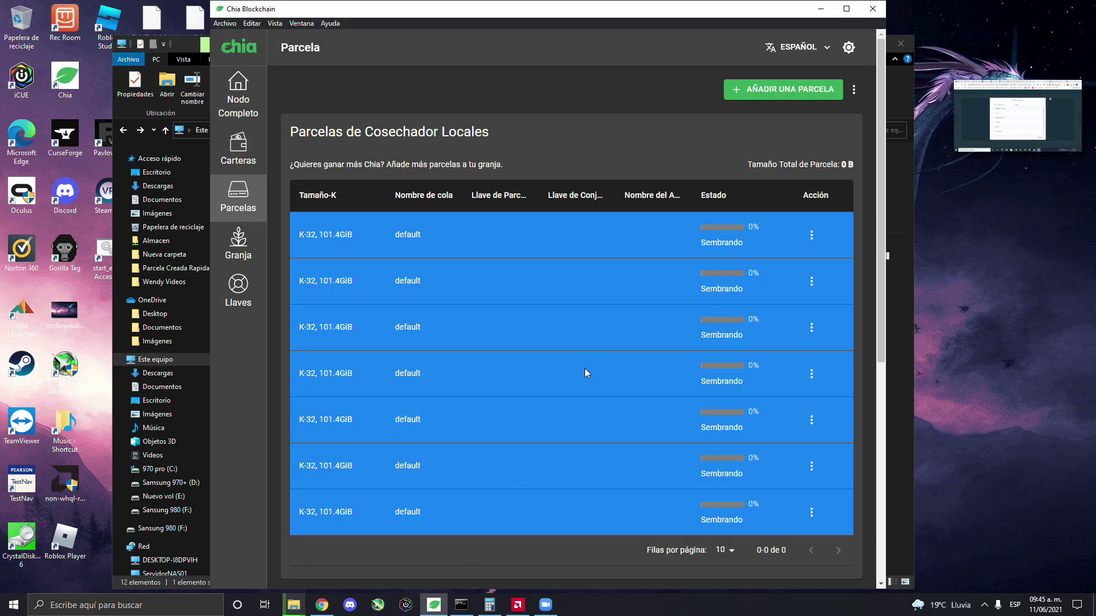
scroll(628, 342, "down", 3)
scroll(640, 336, "up", 1)
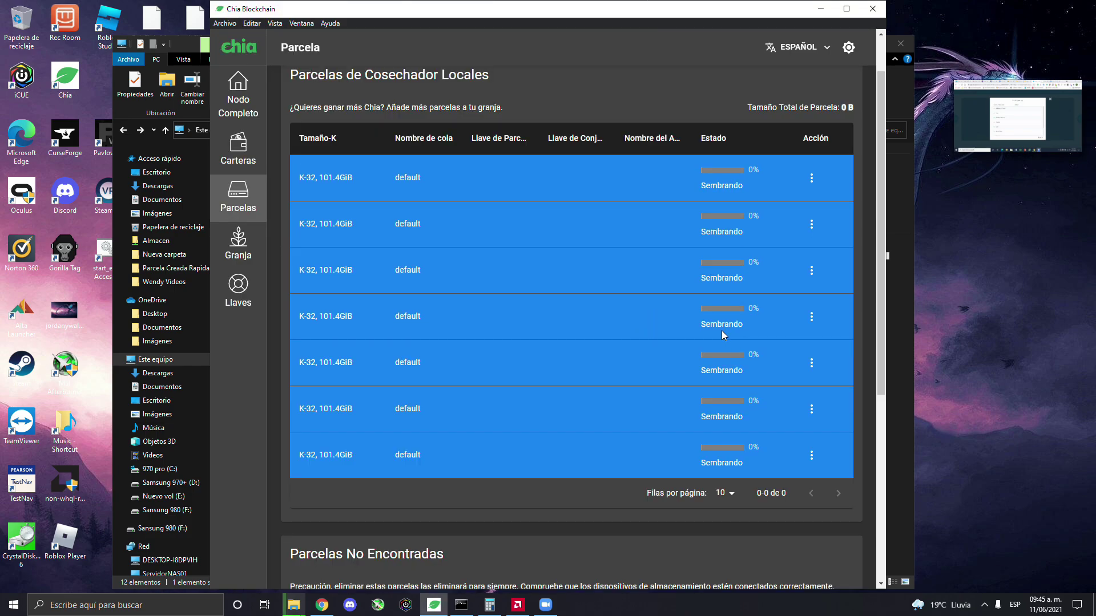
left_click(821, 9)
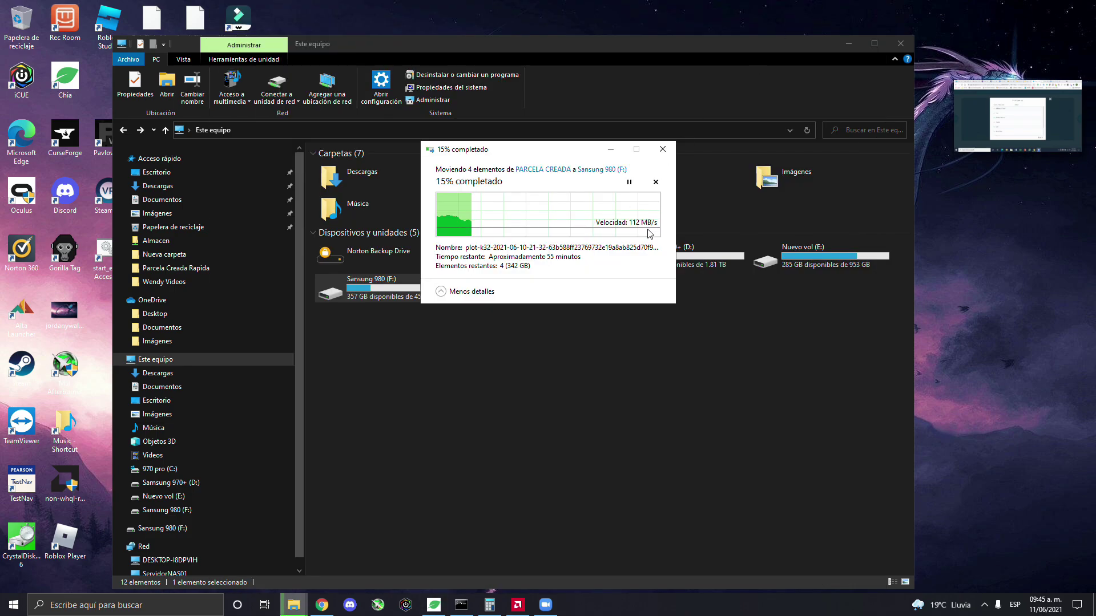
left_click(610, 149)
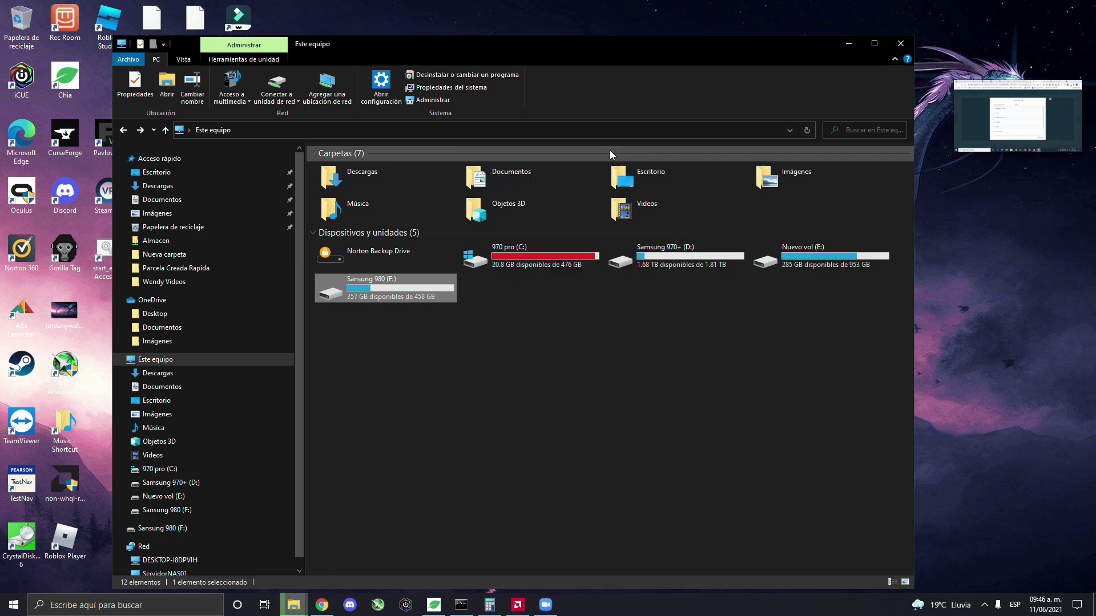